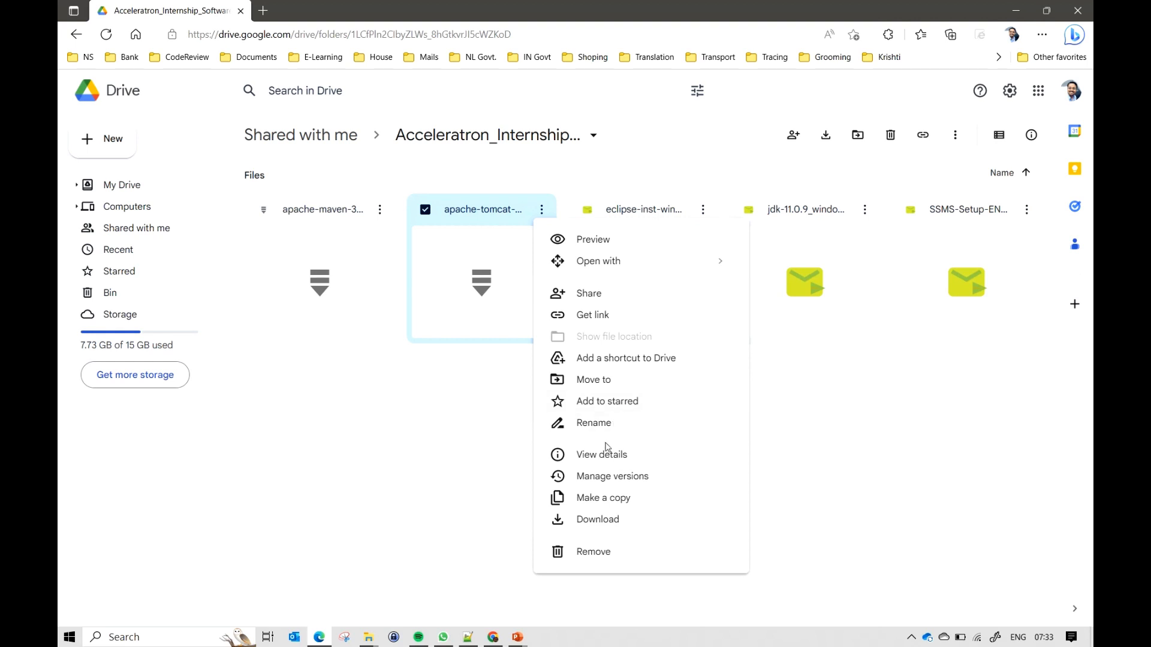
Step: Start downloading the apache-tomcat and jdk-11.0.9 files from the shared Acceleratron internship folder
left_click(595, 520)
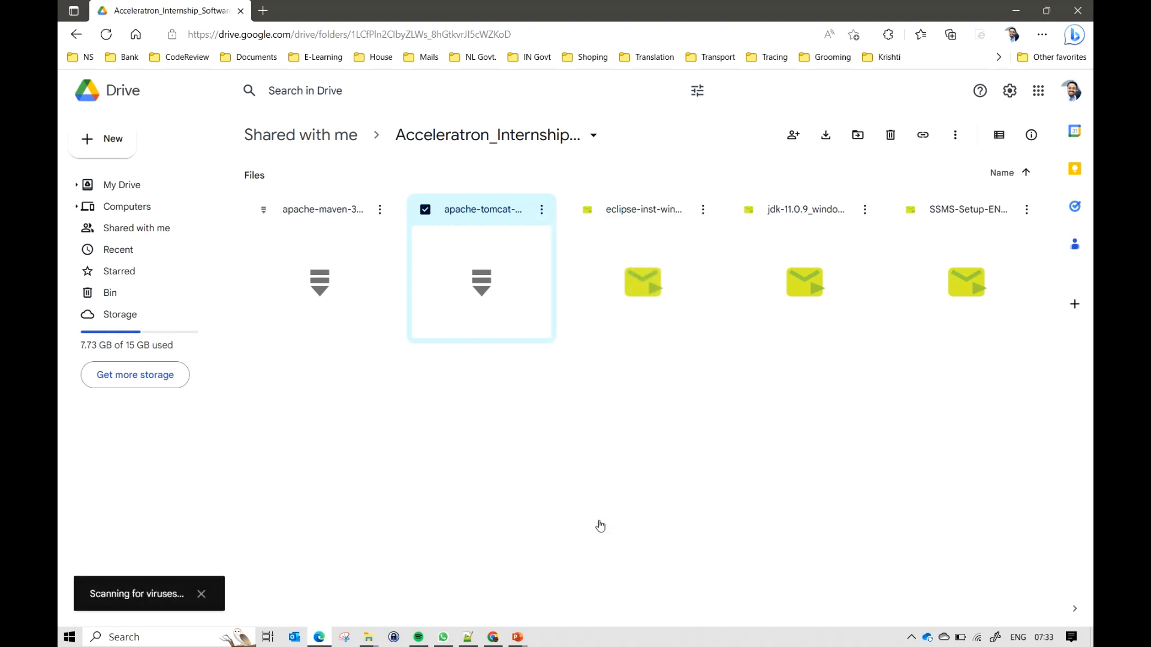
left_click(865, 211)
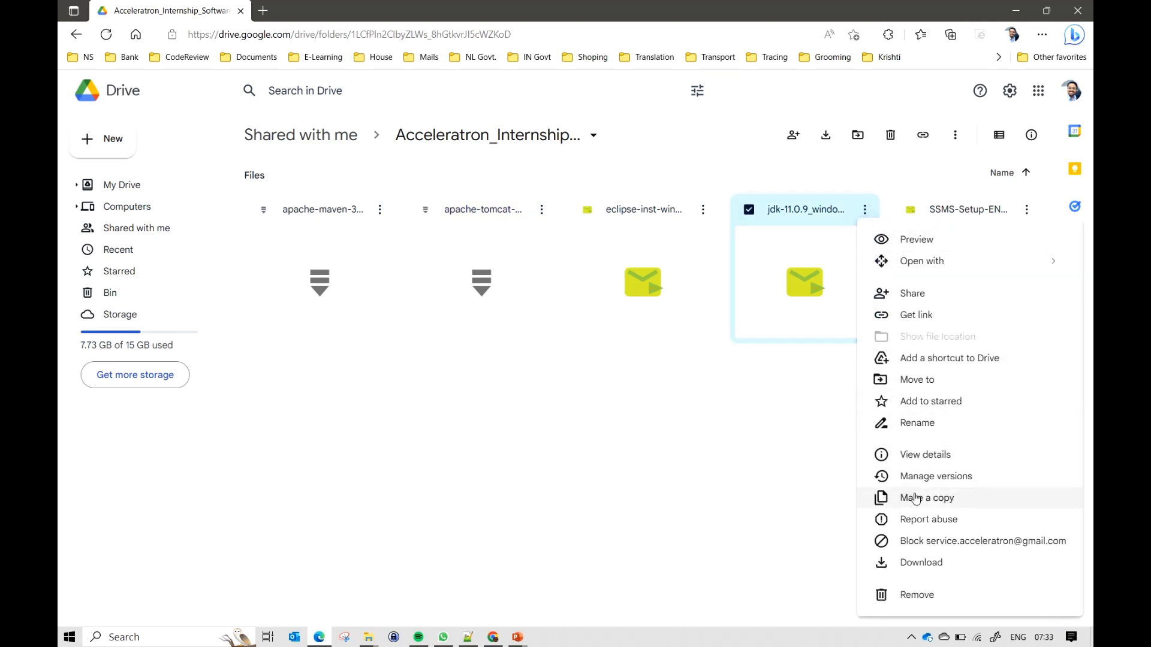
left_click(918, 567)
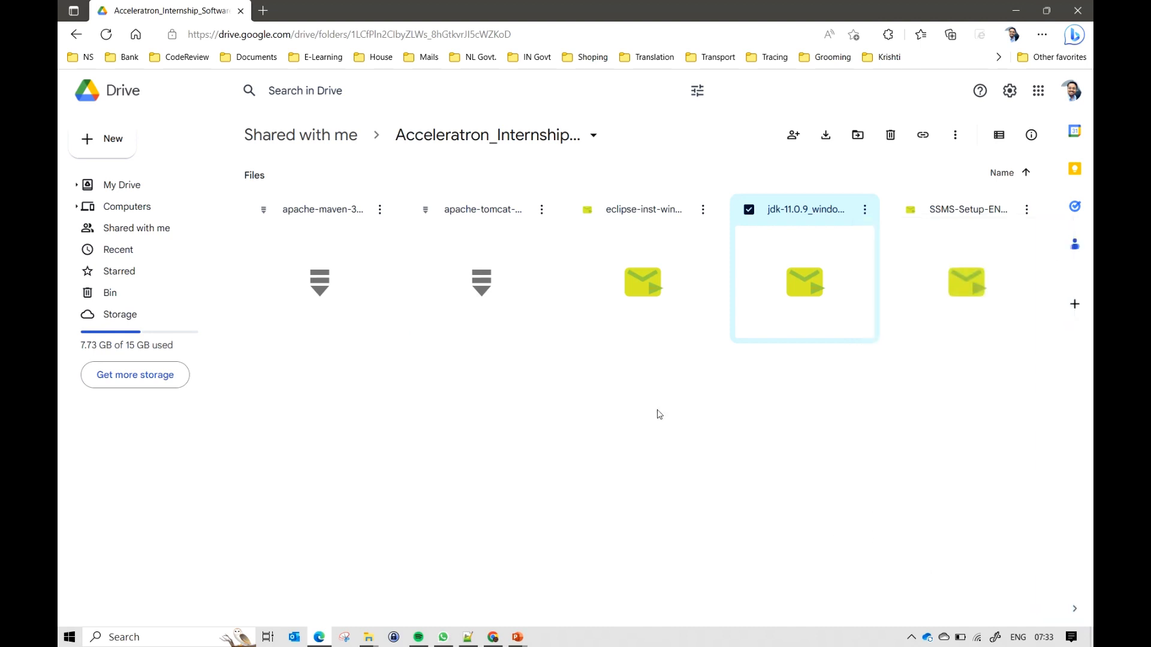
Step: Search the web for the Apache Tomcat download, look at the Tomcat 10 downloads page, and close it
left_click(263, 9)
type("apa")
key("Return")
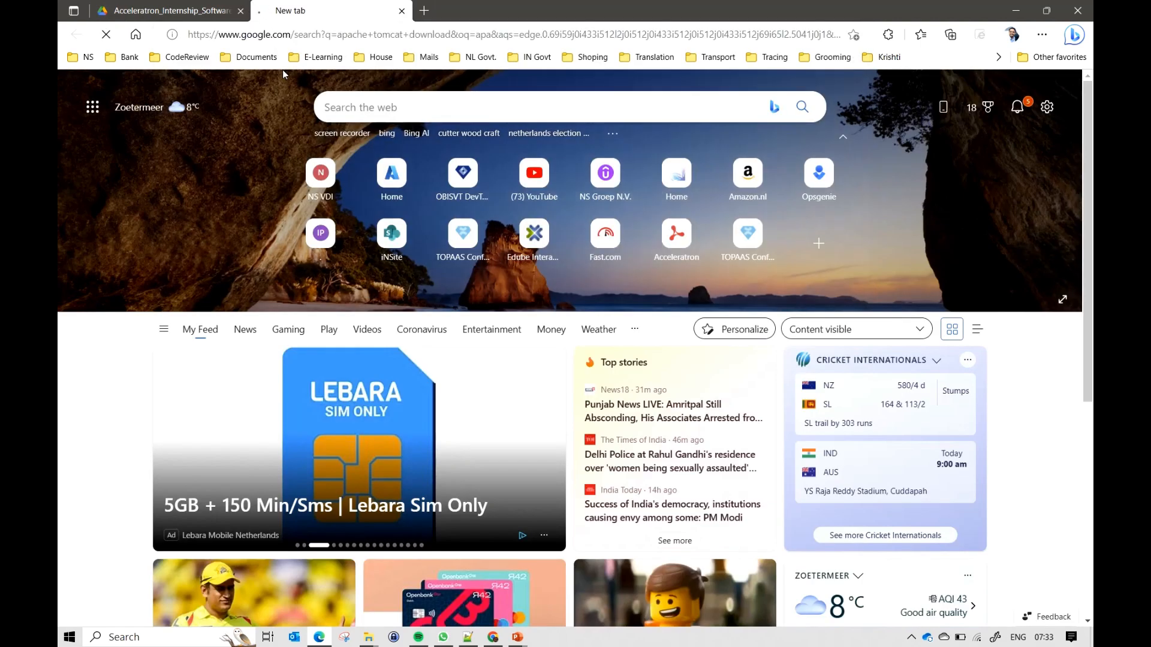
left_click(262, 231)
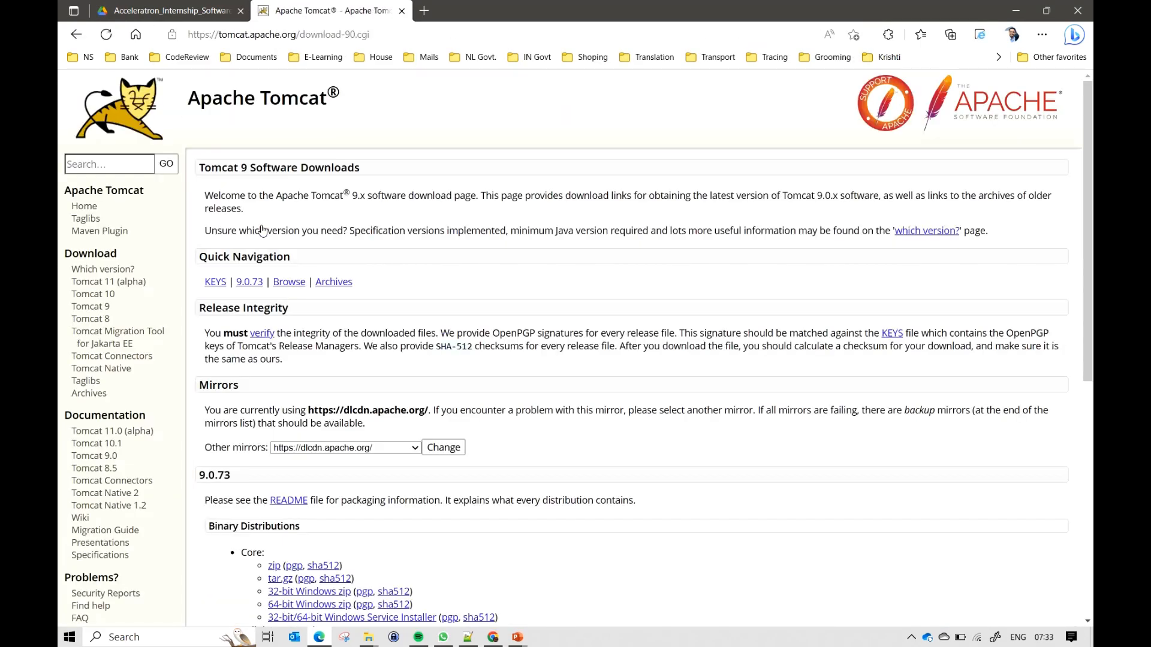
left_click(102, 297)
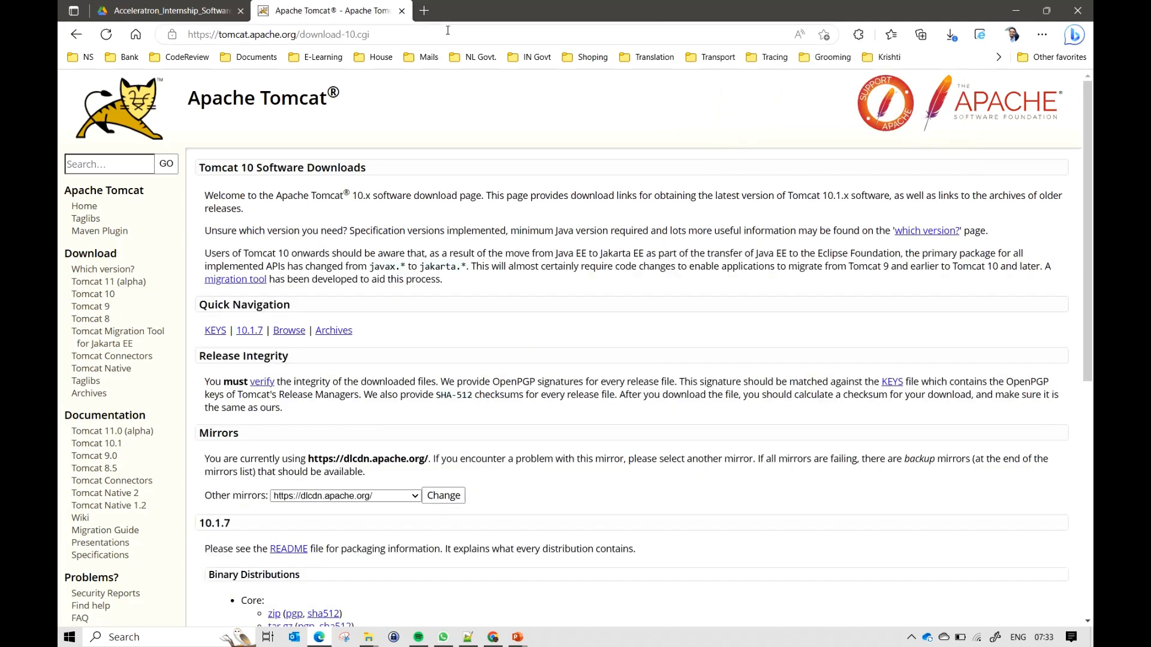
left_click(402, 11)
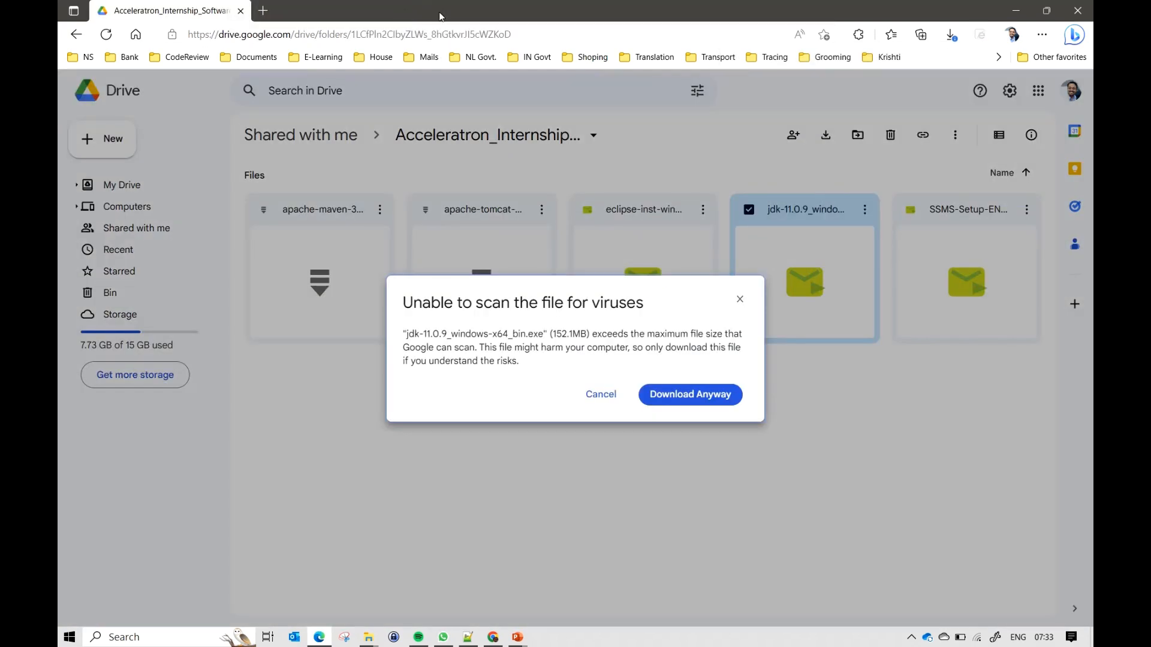
Step: Download the JDK despite the virus-scan limit and save it as jdk-11.0.9_windows-x64_bin in Downloads, dismissing the Tomcat save prompt
left_click(707, 399)
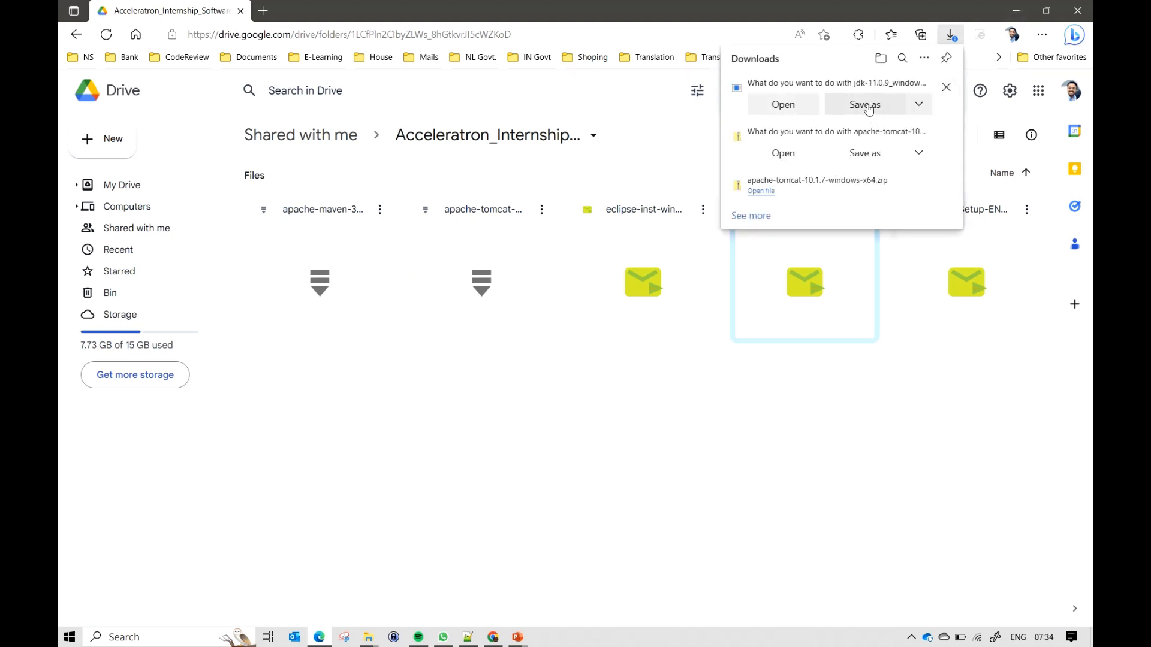
left_click(866, 105)
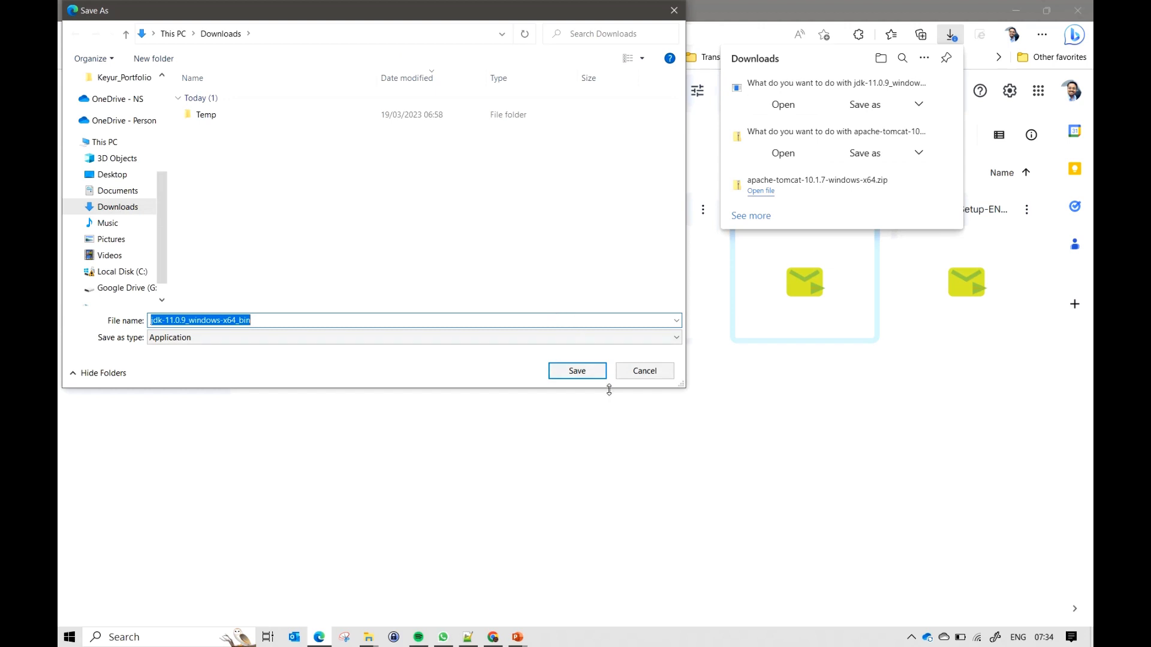
left_click(592, 378)
left_click(865, 143)
left_click(656, 372)
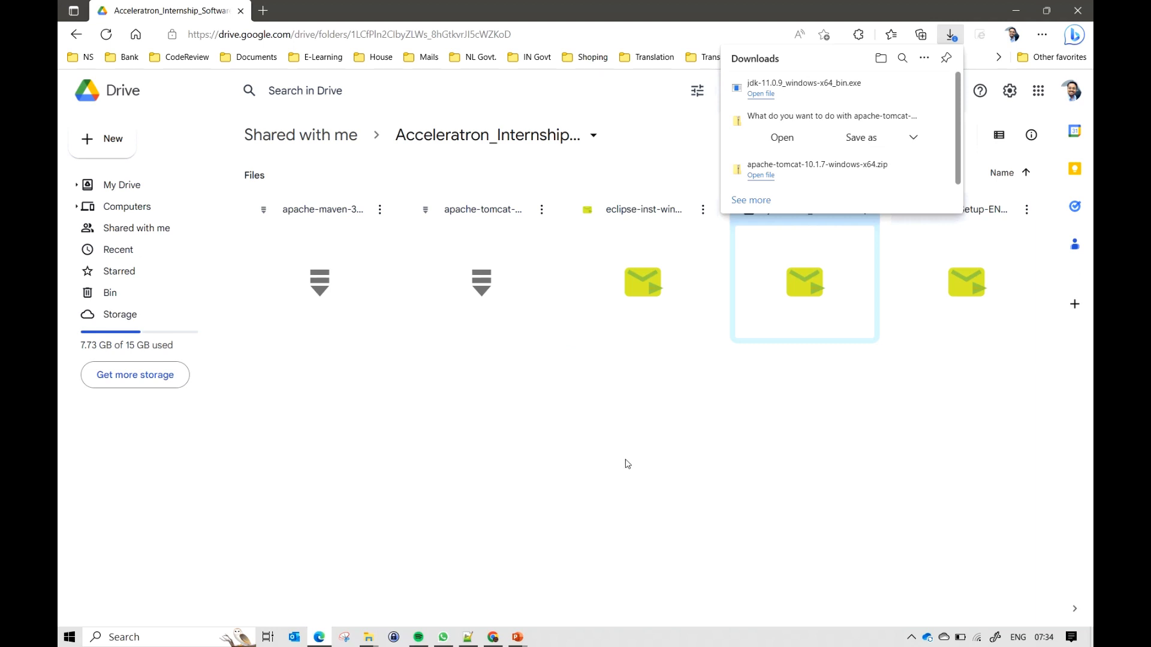
Step: Switch to the Downloads folder in File Explorer and run the jdk-11.0.9_windows-x64_bin installer
left_click(369, 637)
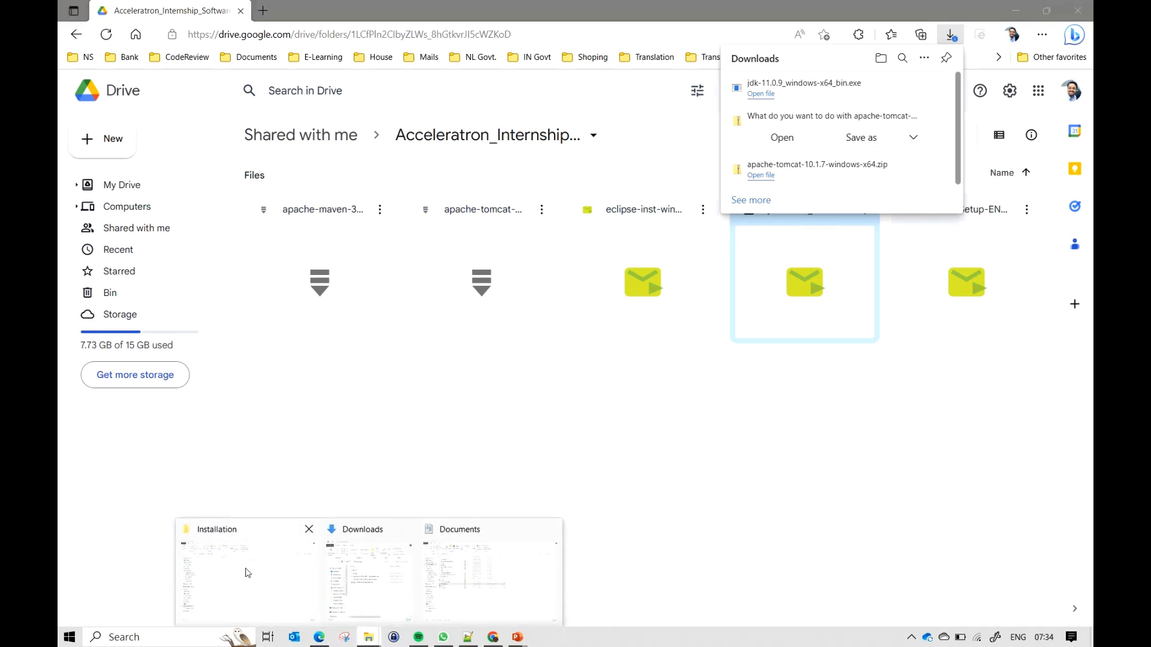
left_click(379, 593)
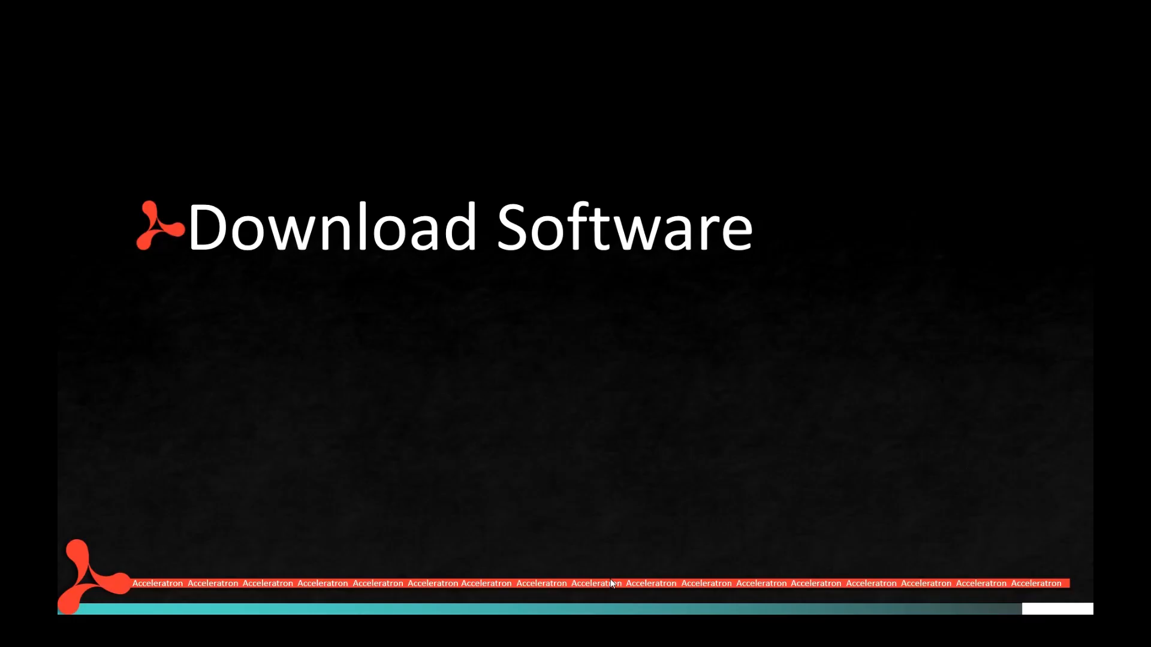
left_click(610, 584)
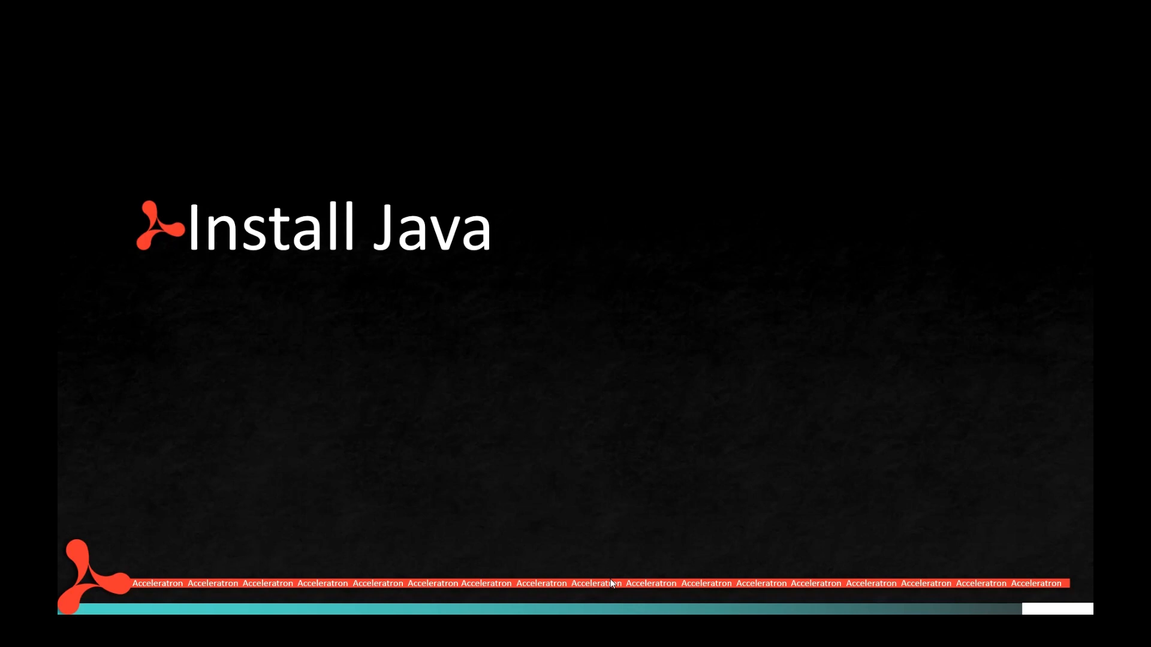
key("alt+Tab")
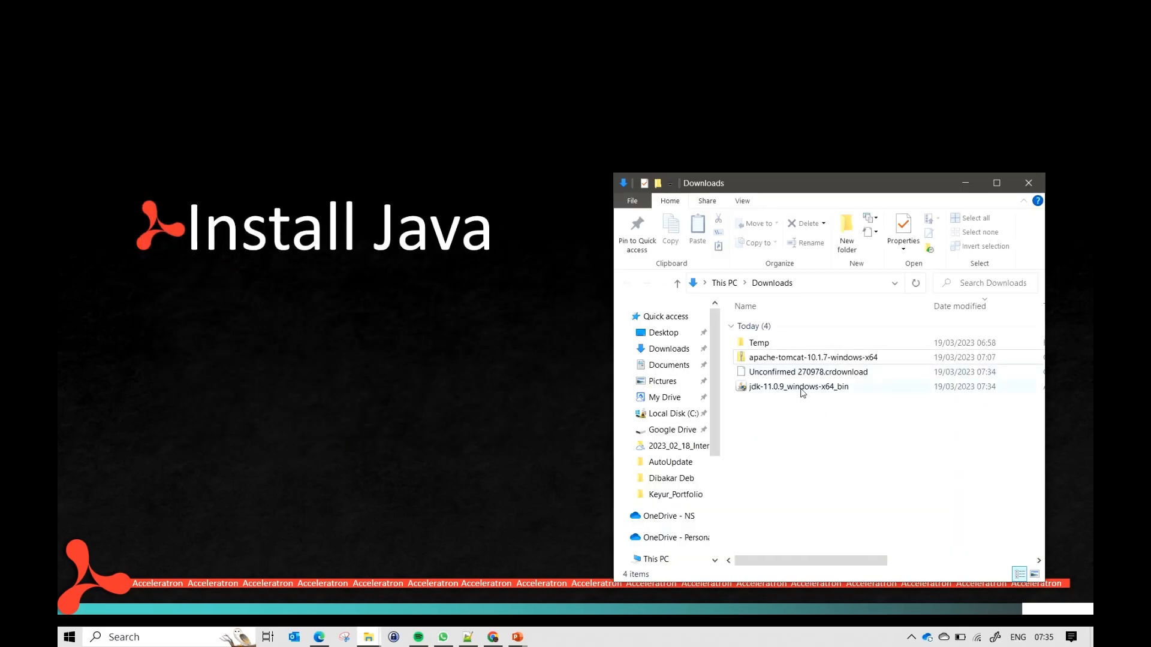
double_click(803, 388)
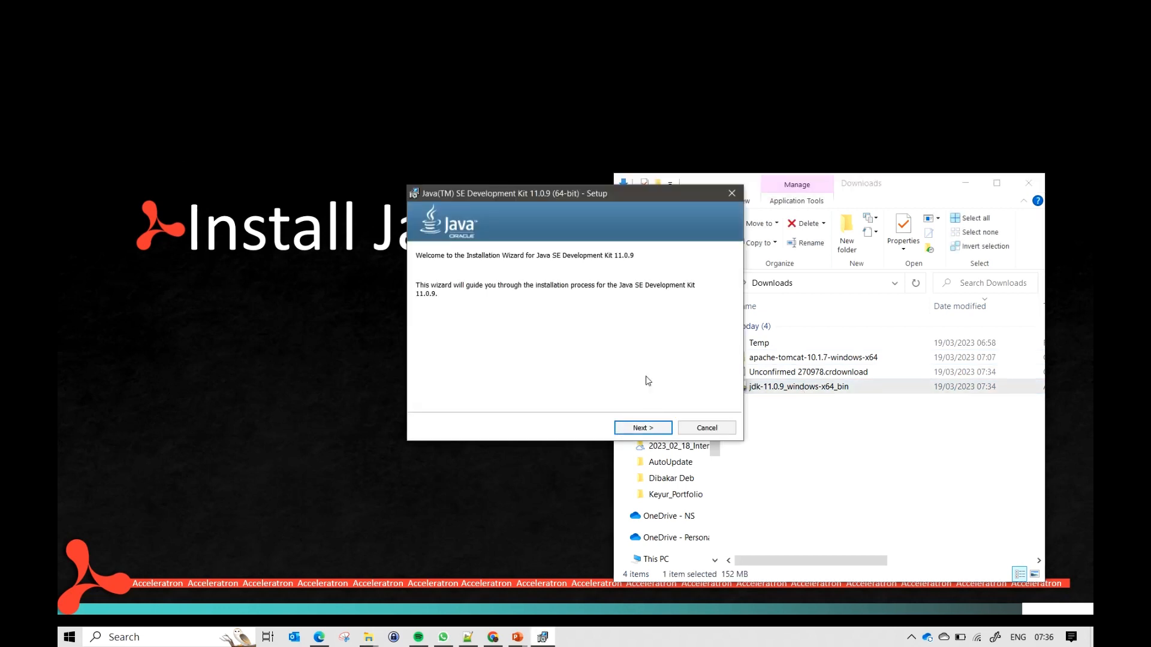
Step: Change the JDK installation folder to C:\Installation\Java\jdk-11.0.9\ in the custom setup
left_click(639, 429)
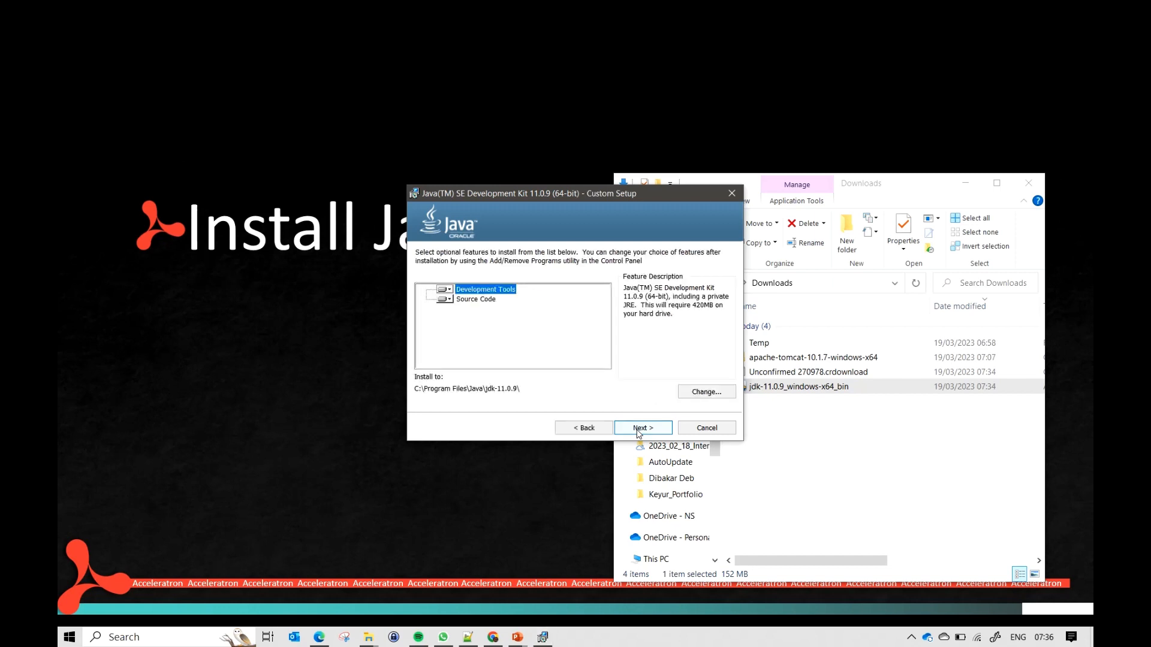
left_click(706, 392)
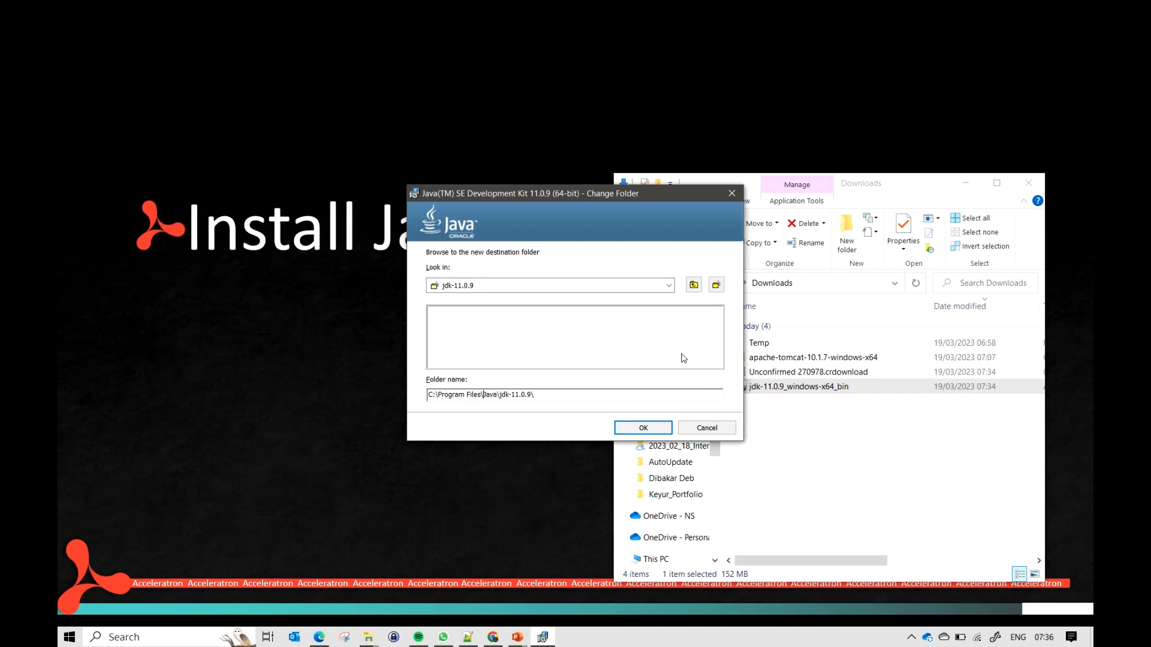
key("BackSpace")
key("BackSpace")
key("BackSpace")
key("BackSpace")
key("BackSpace")
key("BackSpace")
key("BackSpace")
key("BackSpace")
key("BackSpace")
key("BackSpace")
key("BackSpace")
key("BackSpace")
key("BackSpace")
type("Installation")
left_click(643, 428)
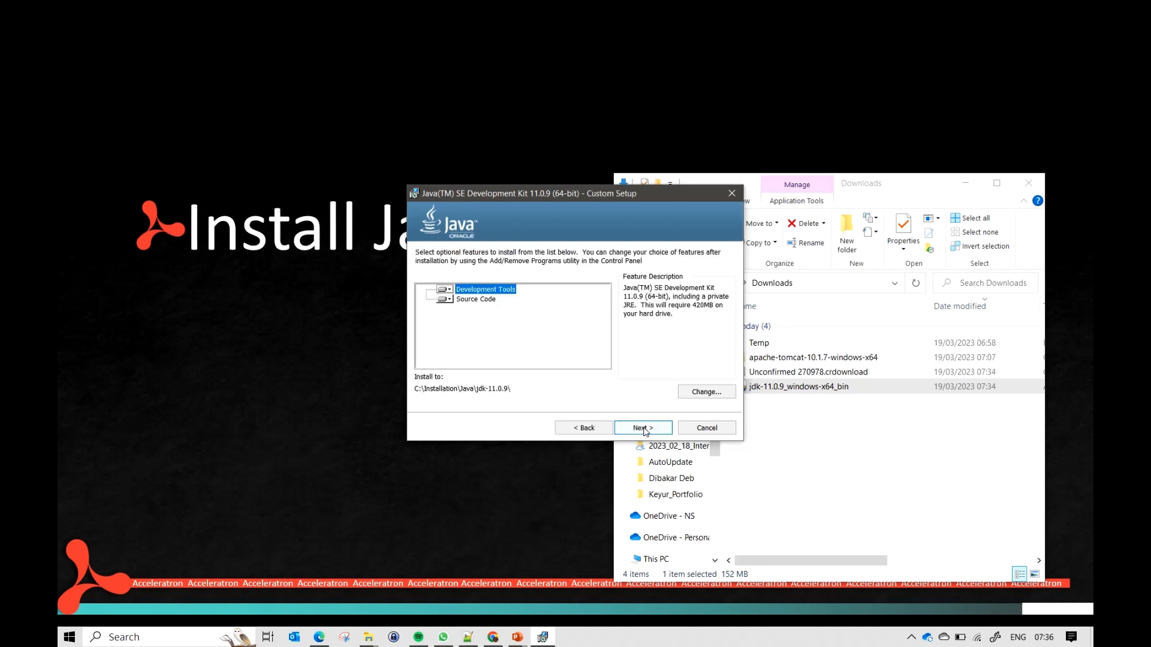
Step: Install Java SE Development Kit 11.0.9 with the chosen settings and close the setup wizard
left_click(642, 428)
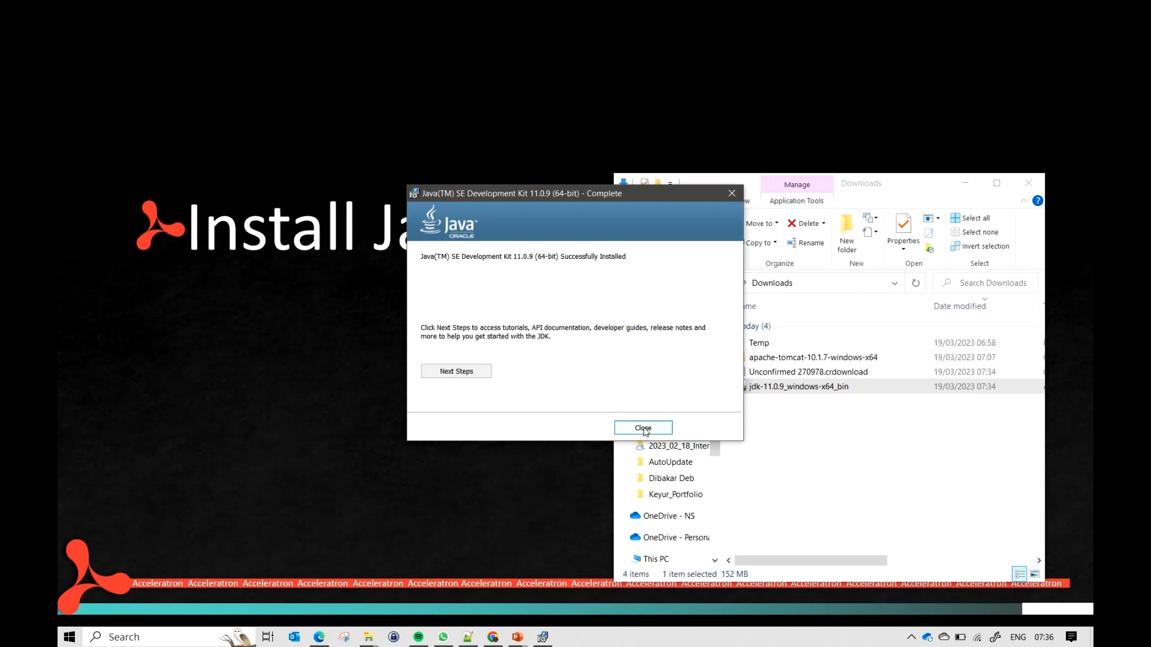
left_click(643, 427)
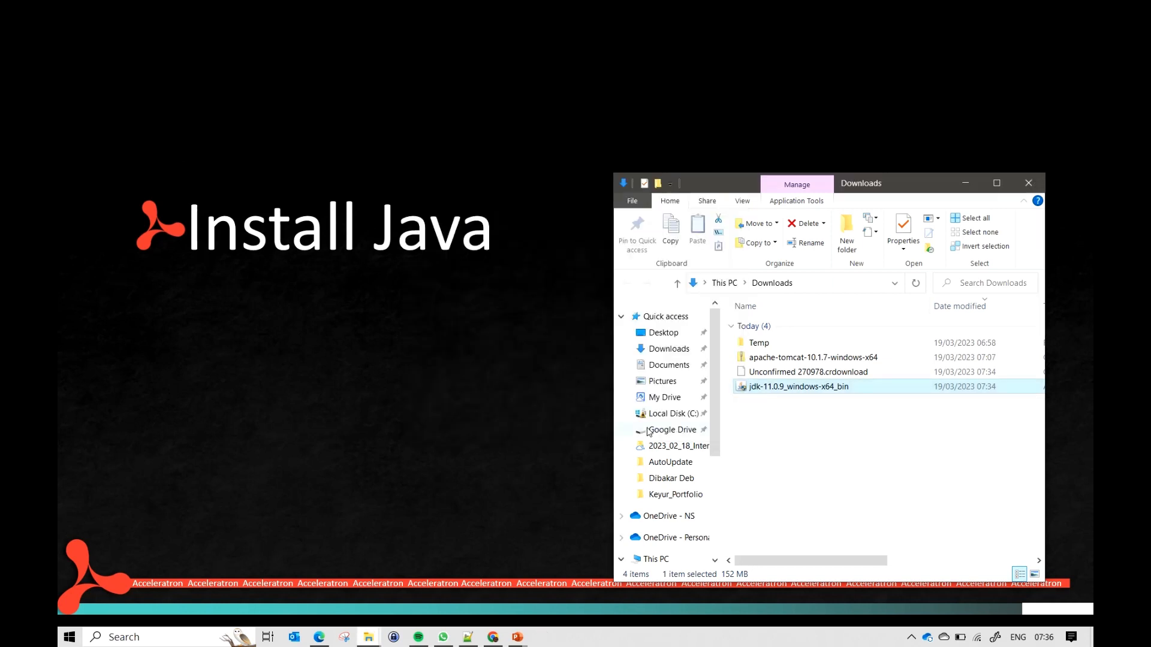
key("alt+Tab")
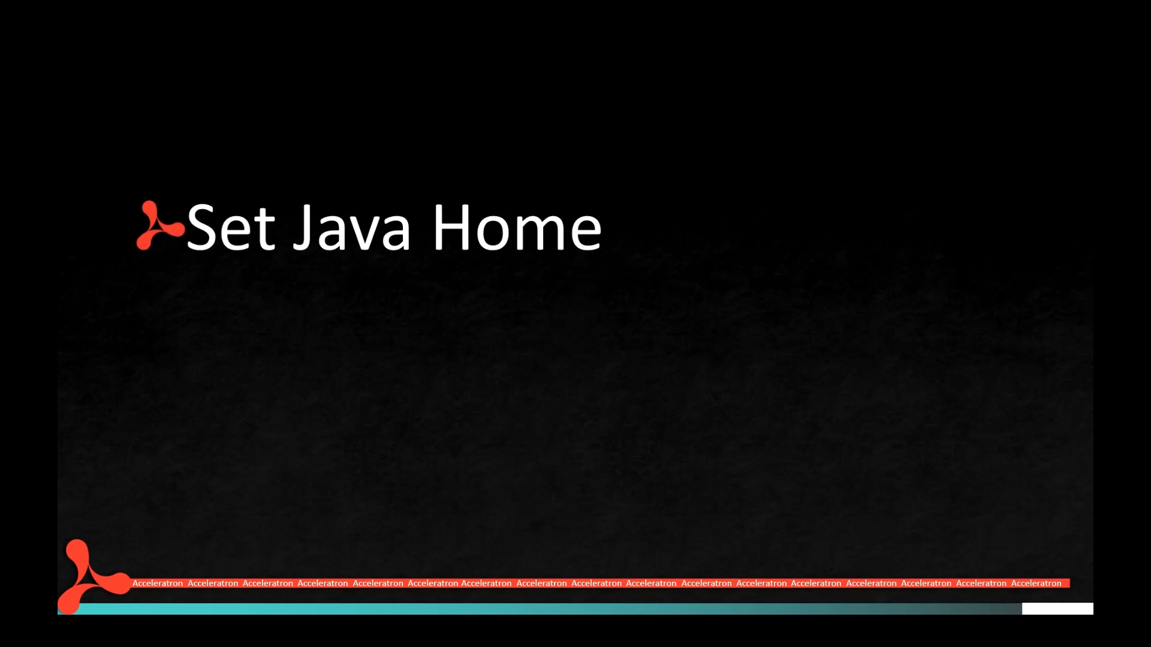
Step: Switch to the Installation folder in File Explorer and copy the full path of its Java\jdk-11.0.9 subfolder
key("alt+Tab")
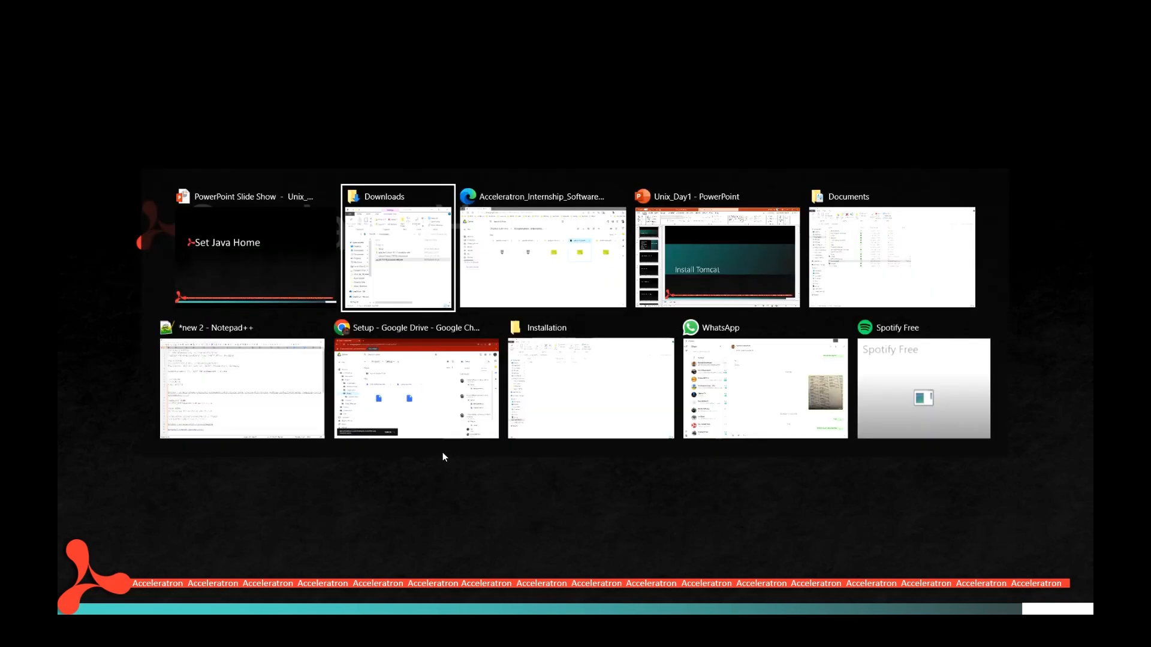
key("alt+Tab")
key("alt+Tab")
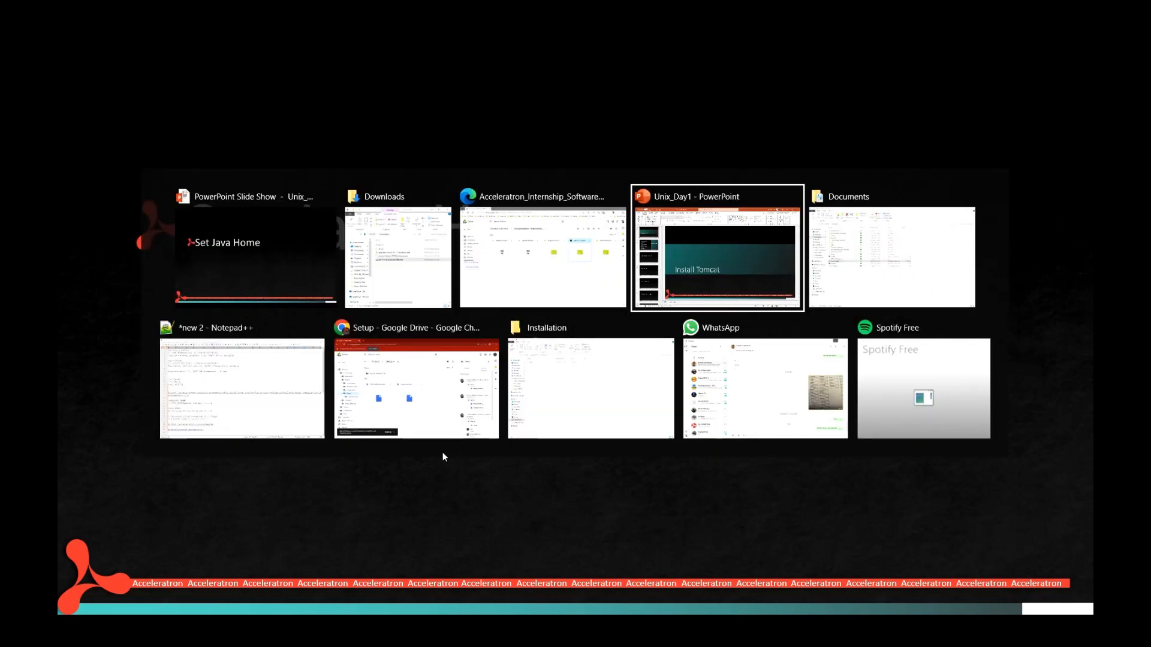
key("alt+Tab")
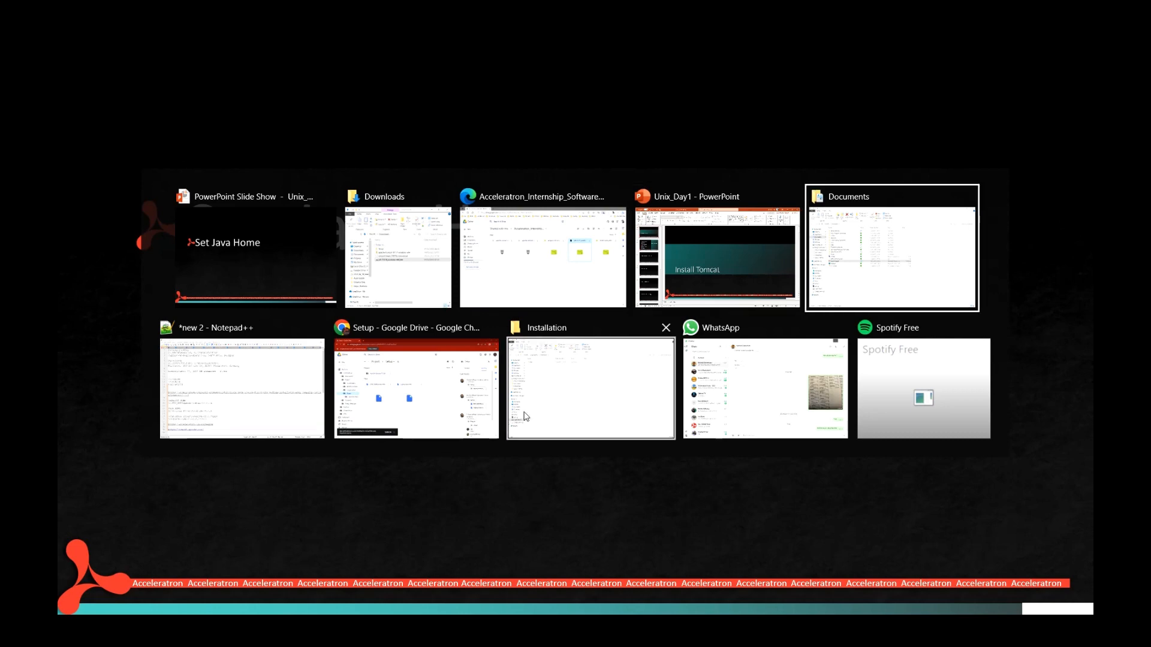
left_click(576, 394)
double_click(201, 151)
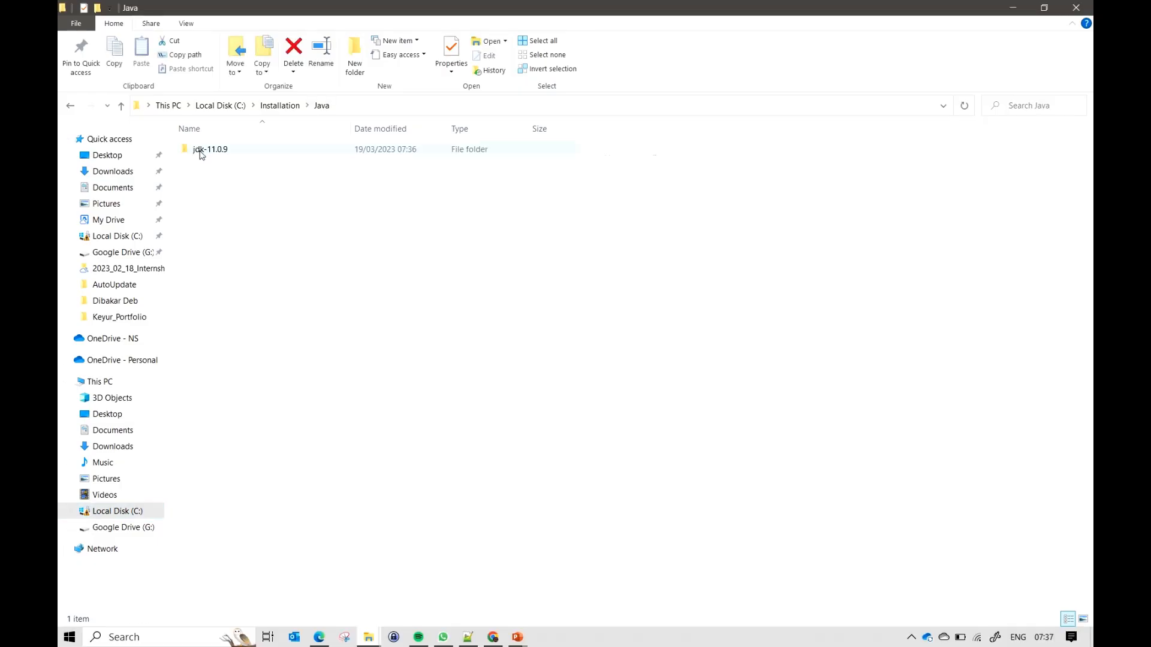
double_click(262, 151)
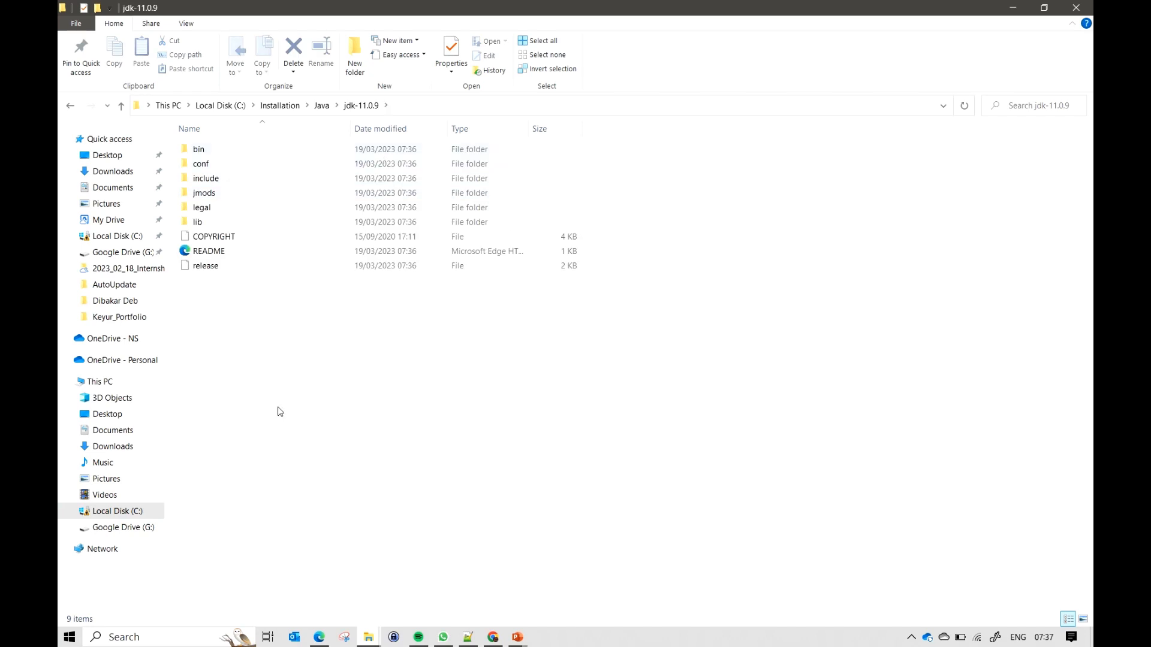
left_click(431, 108)
key("ctrl+c")
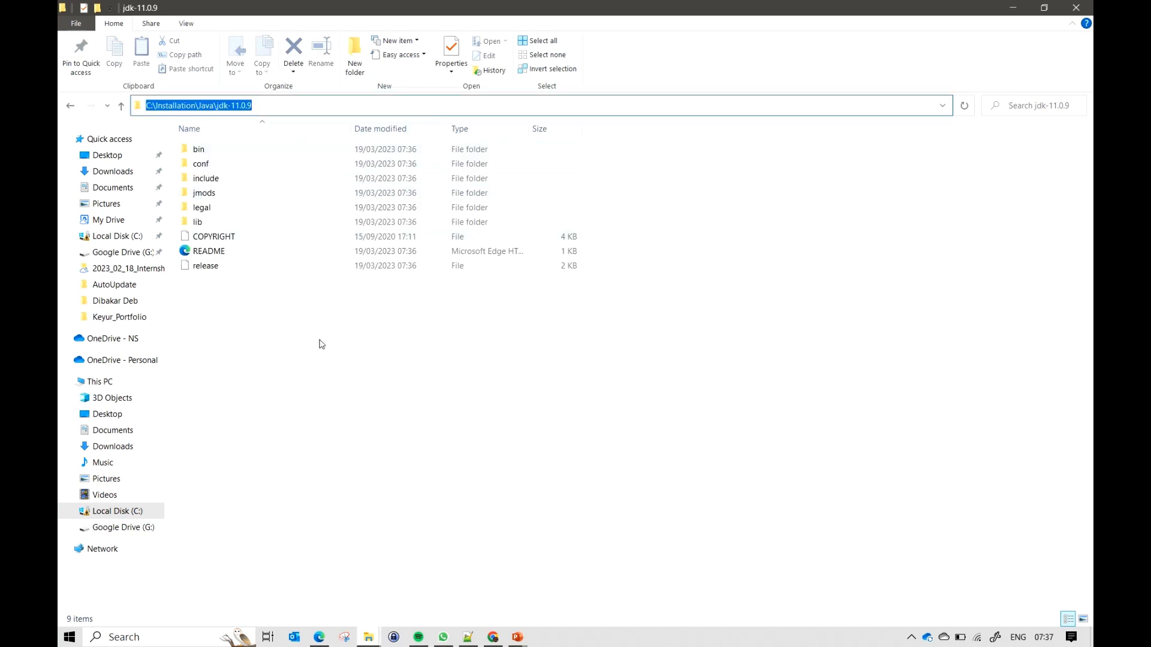
Step: Search Windows for "env" and open the Environment Variables settings from the system properties
key("super")
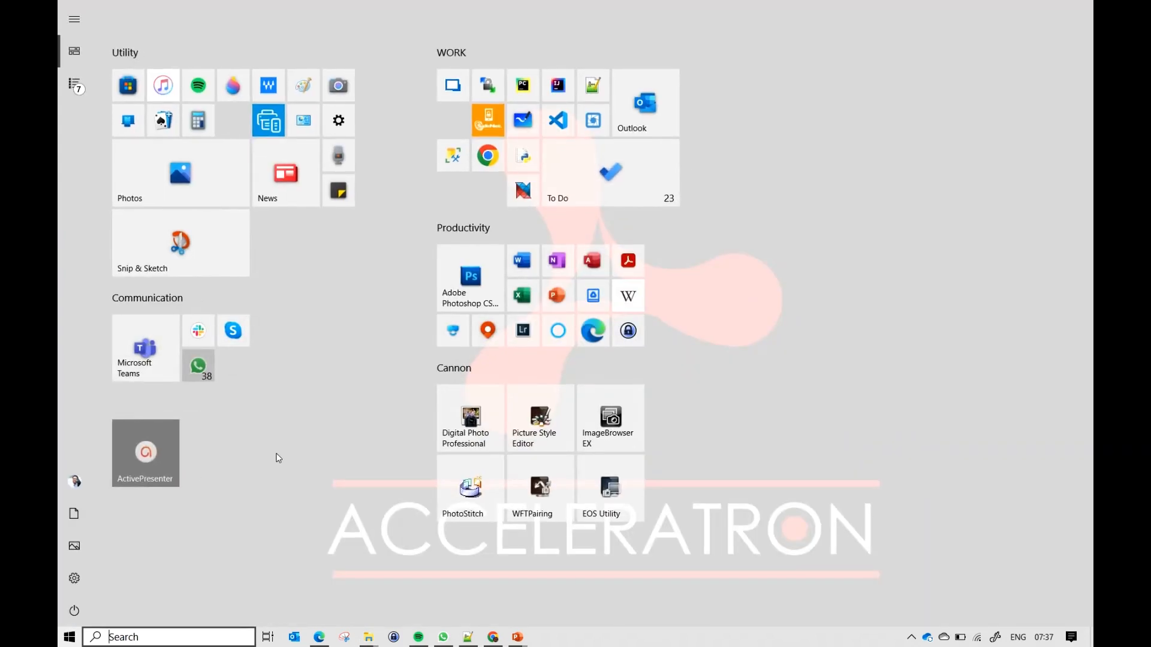
type("env")
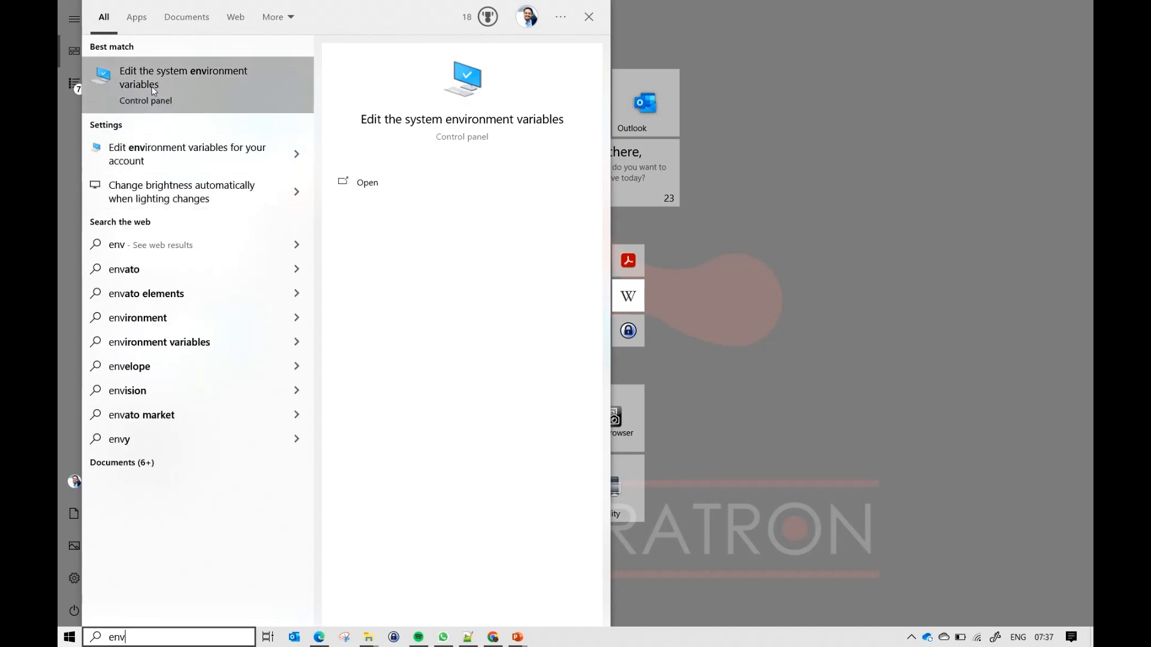
left_click(215, 84)
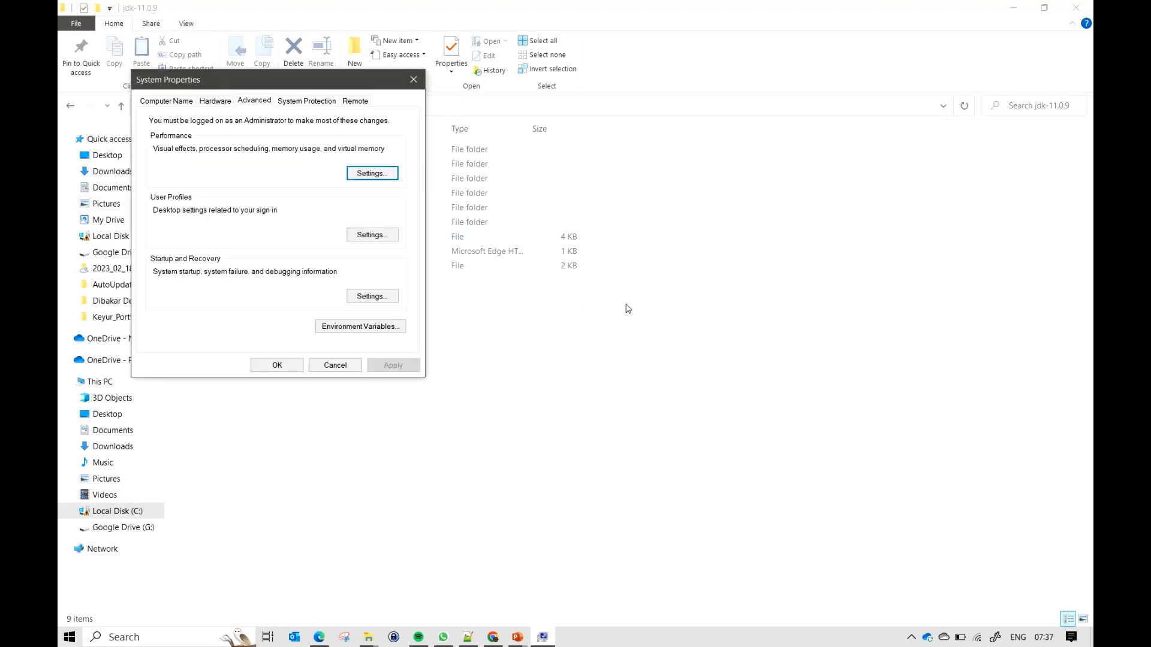
left_click(344, 327)
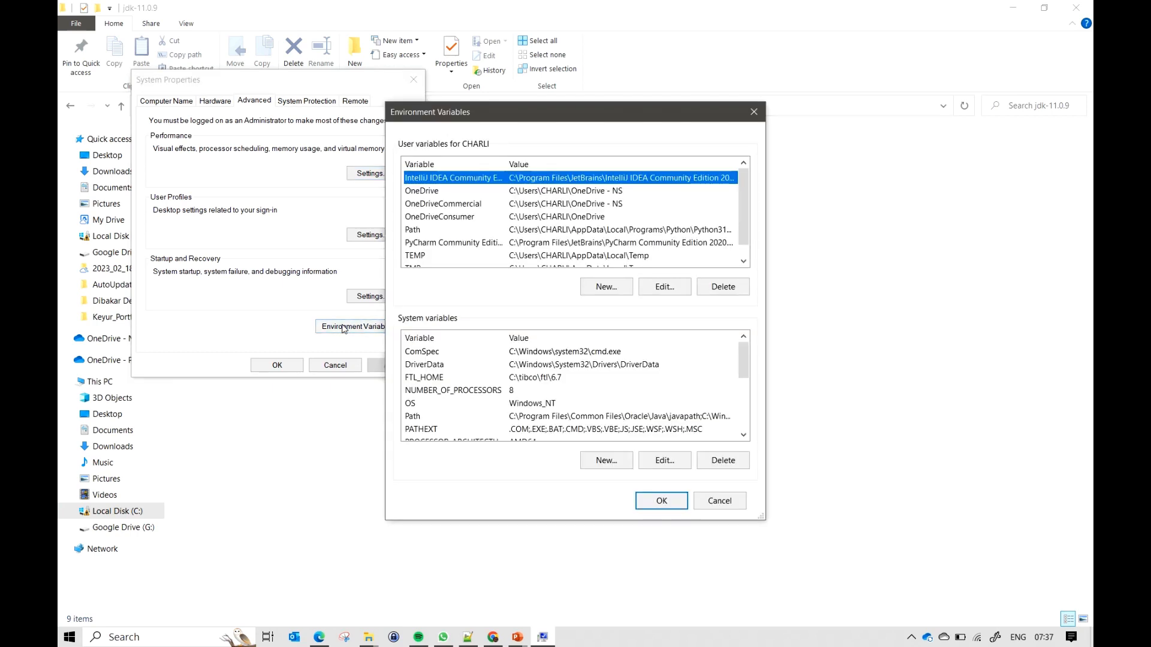
Step: Create a system variable named JAVA_HOME with the value C:\Installation\Java\jdk-11.0.9
left_click(604, 462)
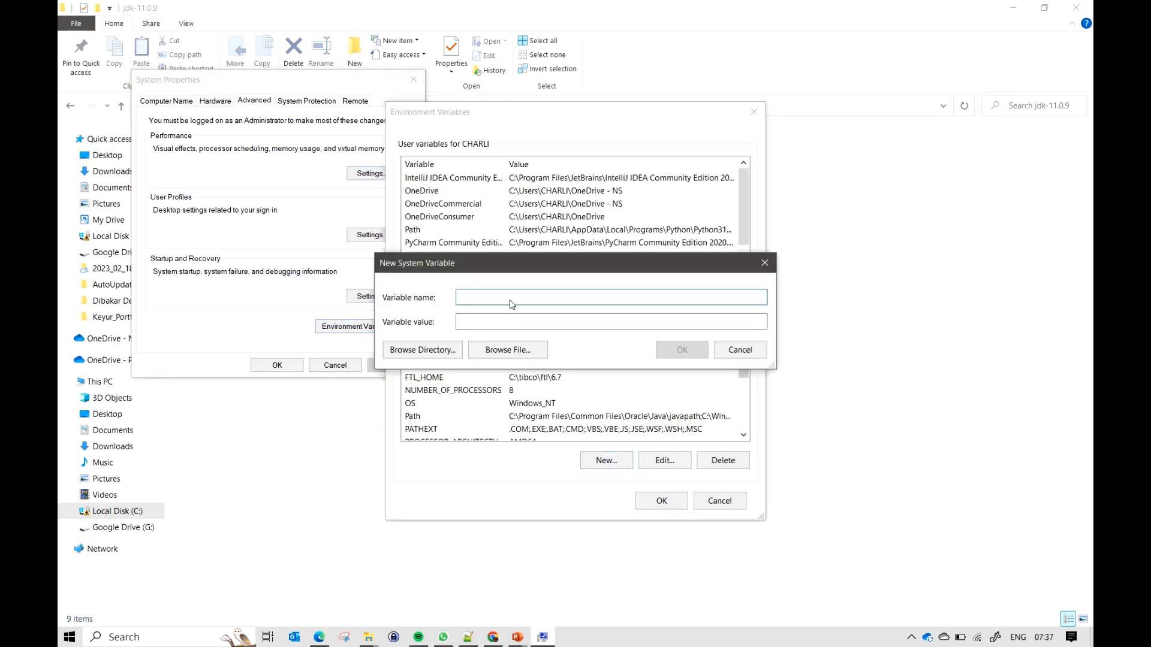
key("Caps_Lock")
type("JAVA_HOME")
left_click(473, 324)
key("ctrl+v")
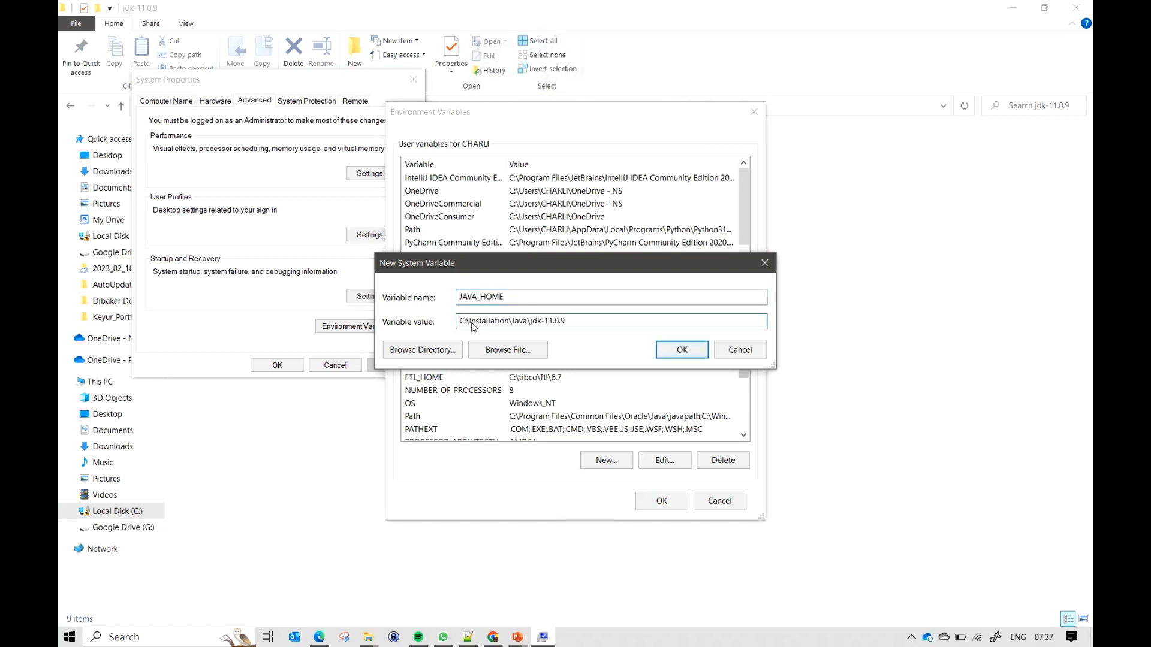
left_click(674, 350)
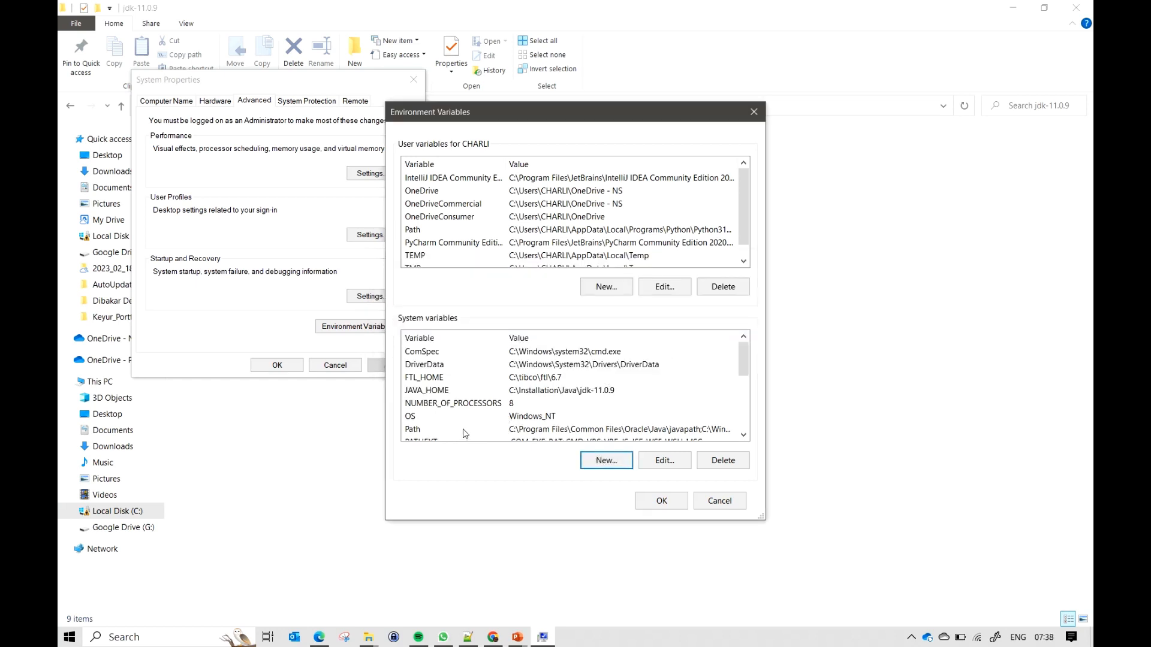
Step: Add C:\Installation\Java\jdk-11.0.9\bin as a new entry in the system Path variable and save the environment variables
left_click(513, 432)
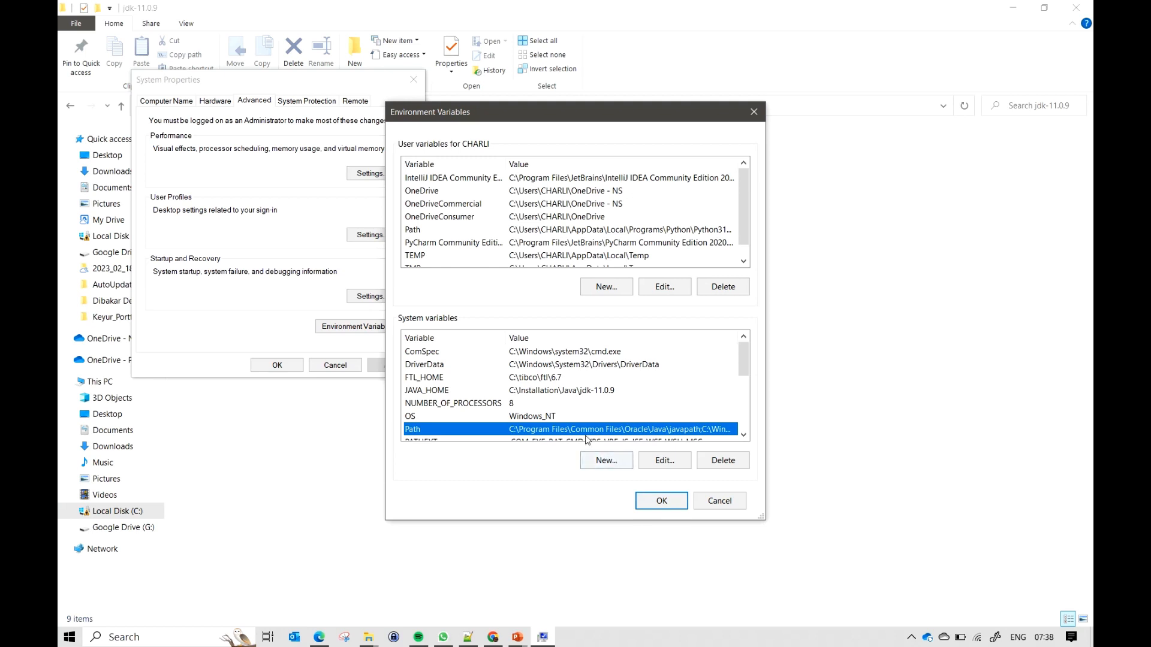
left_click(670, 463)
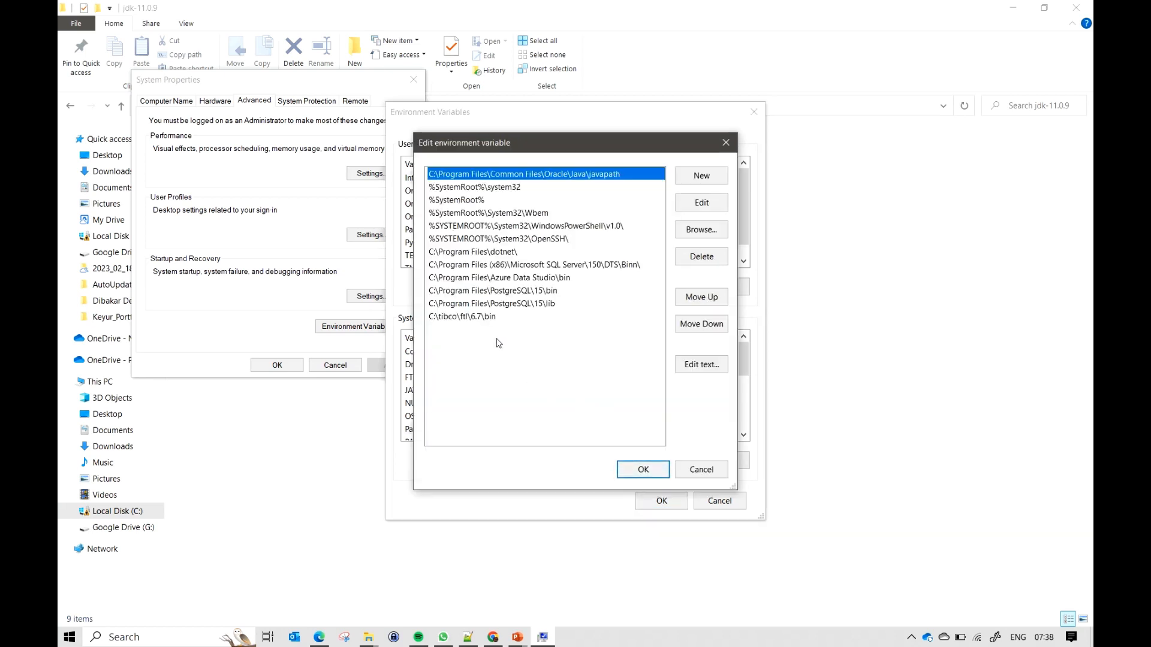
left_click(702, 175)
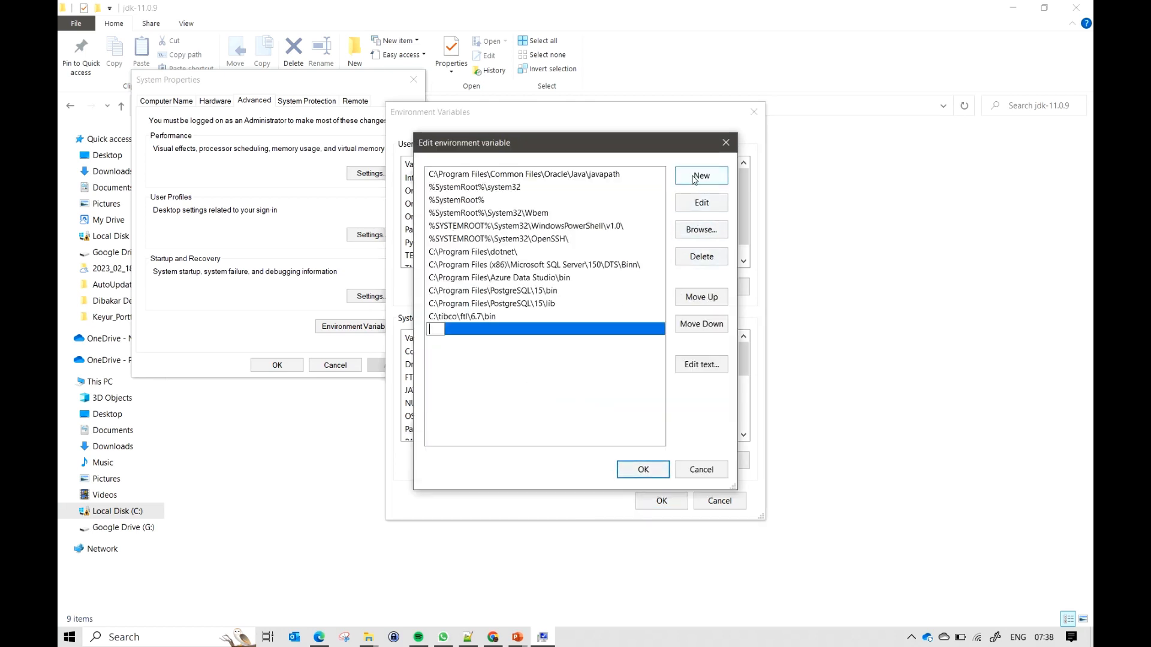
key("ctrl+v")
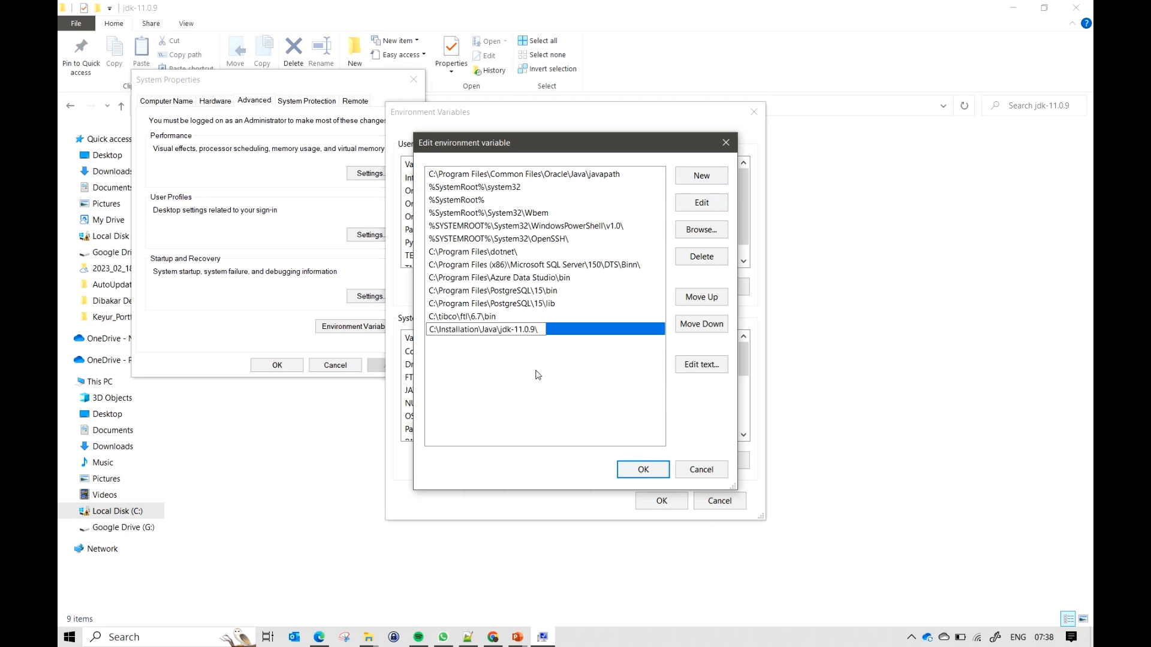
key("Caps_Lock")
type("bin")
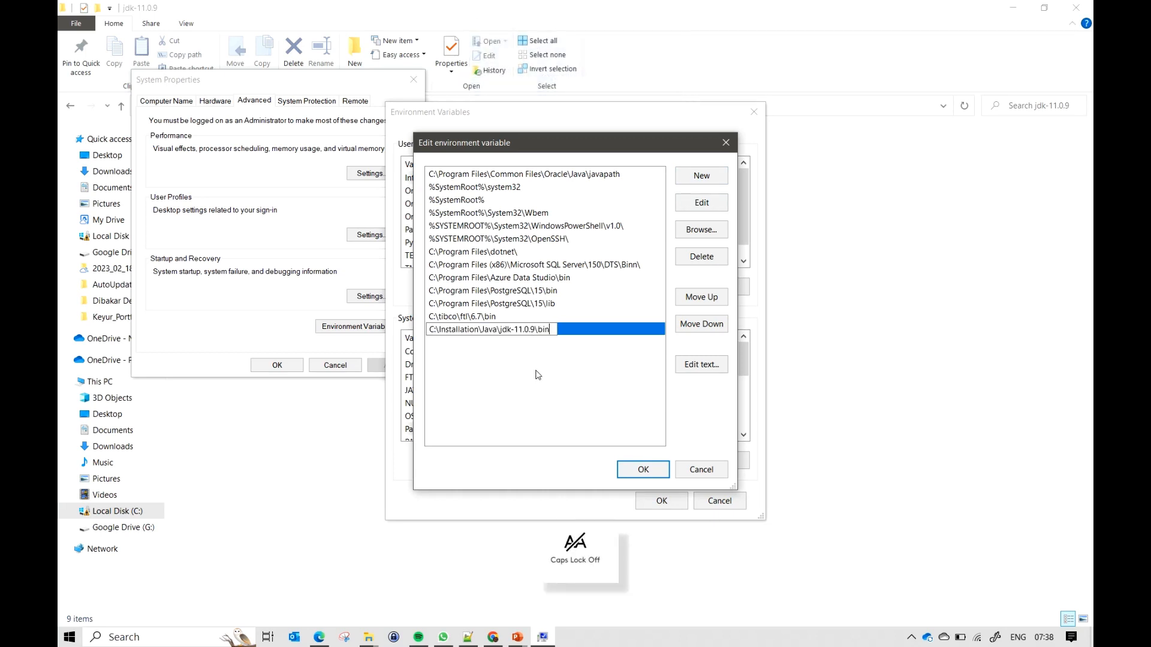
left_click(644, 469)
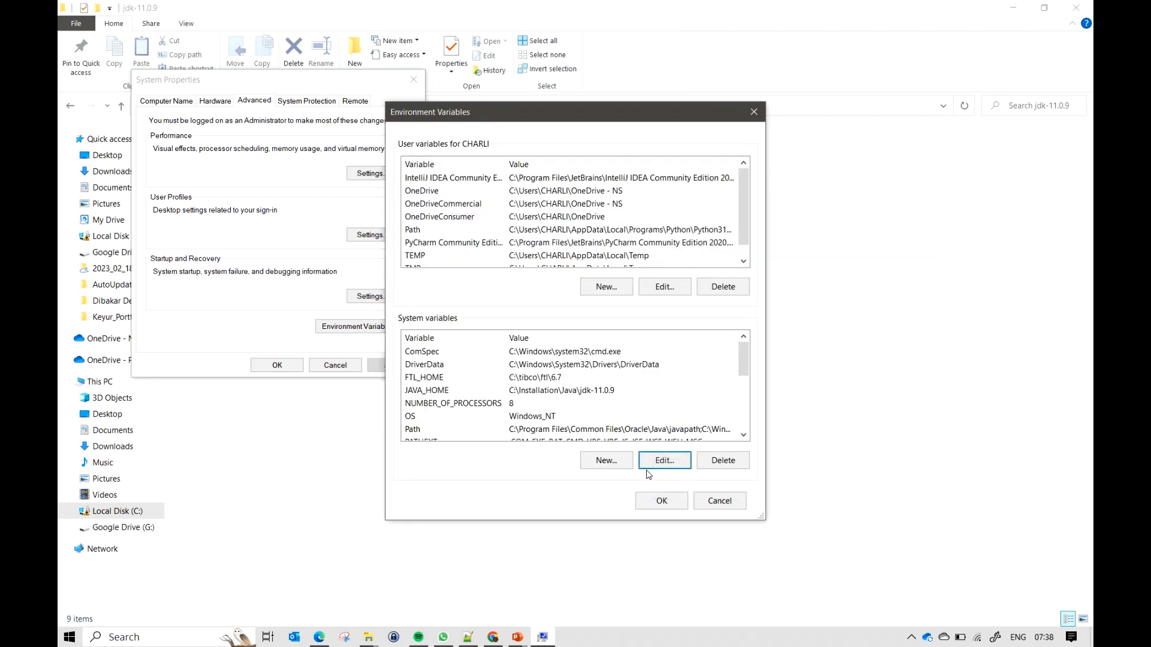
left_click(658, 503)
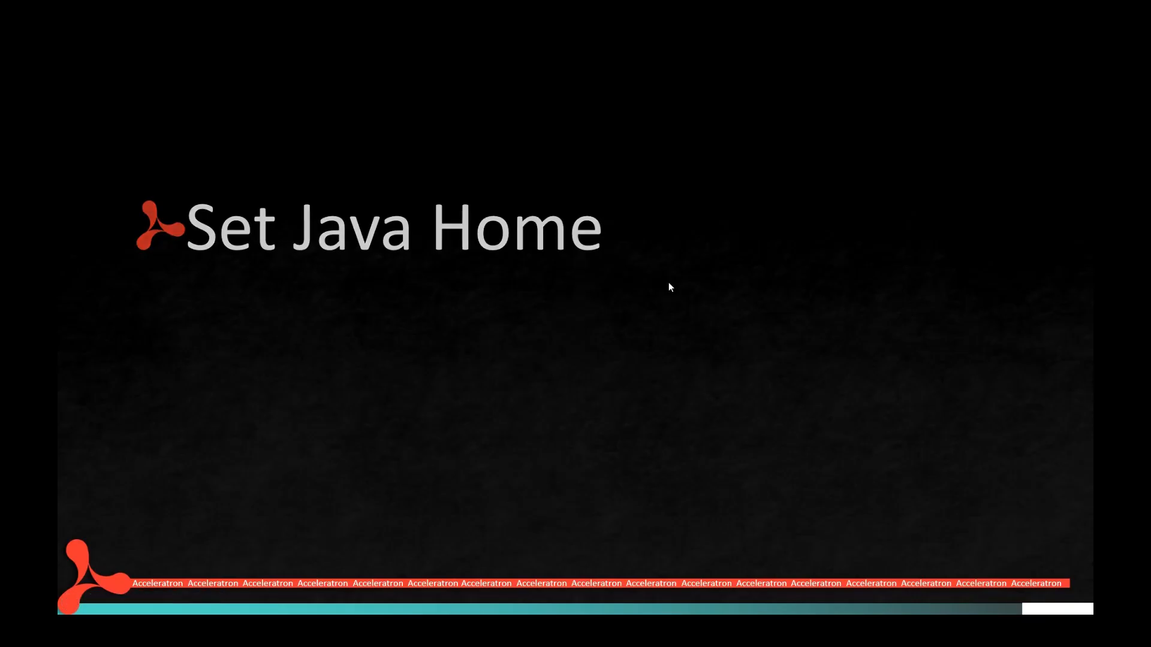
Step: Open a Command Prompt and run java to check the Java setup, reviewing the usage output from its beginning before closing the window
left_click(669, 283)
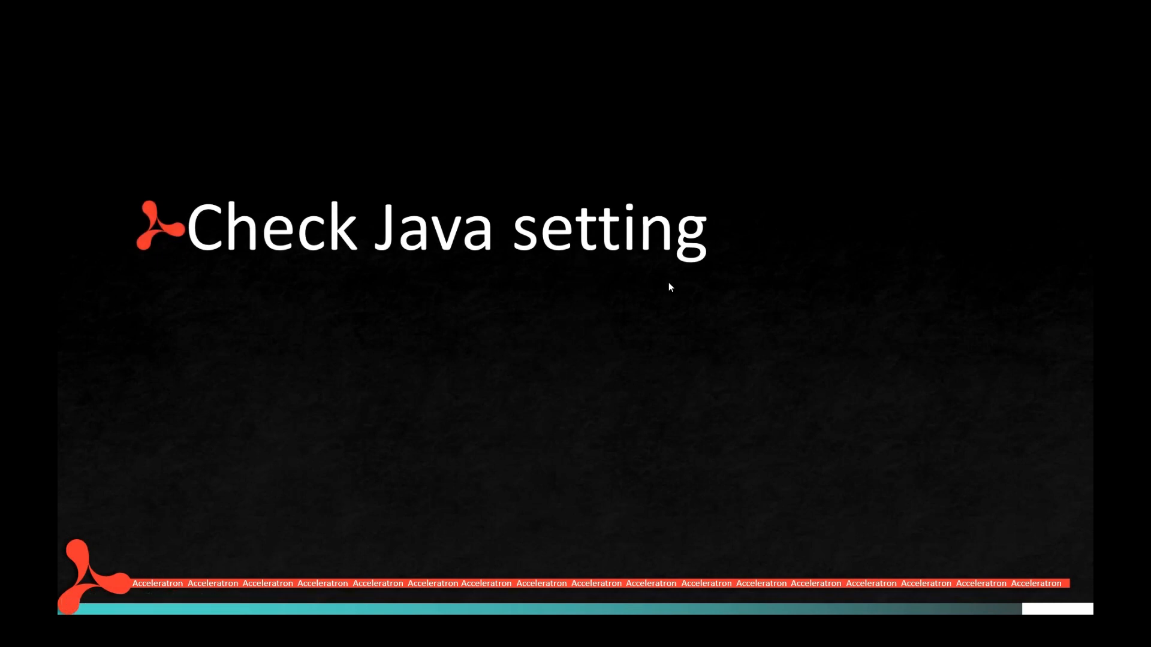
key("alt+Tab")
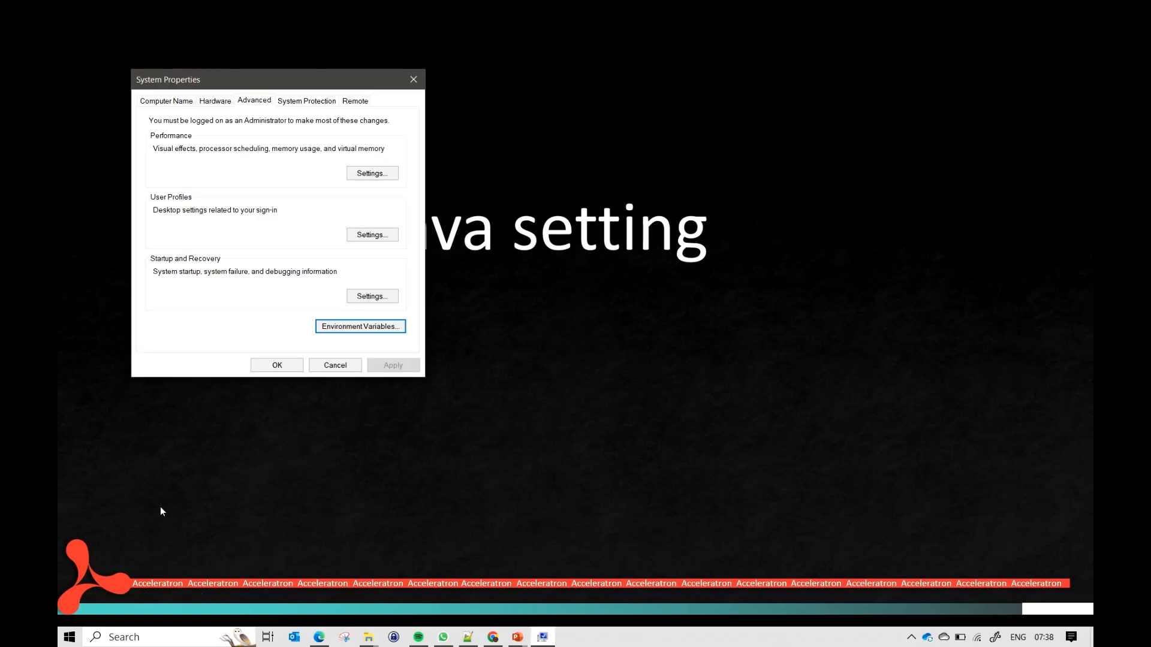
left_click(64, 644)
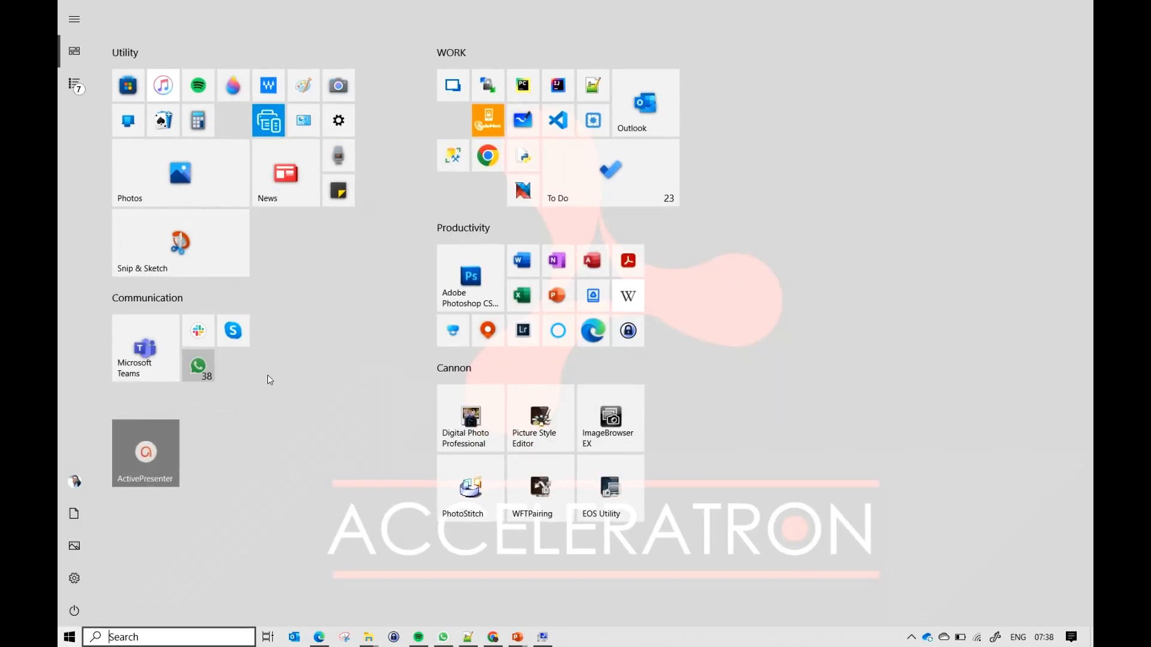
type("cmd")
key("Return")
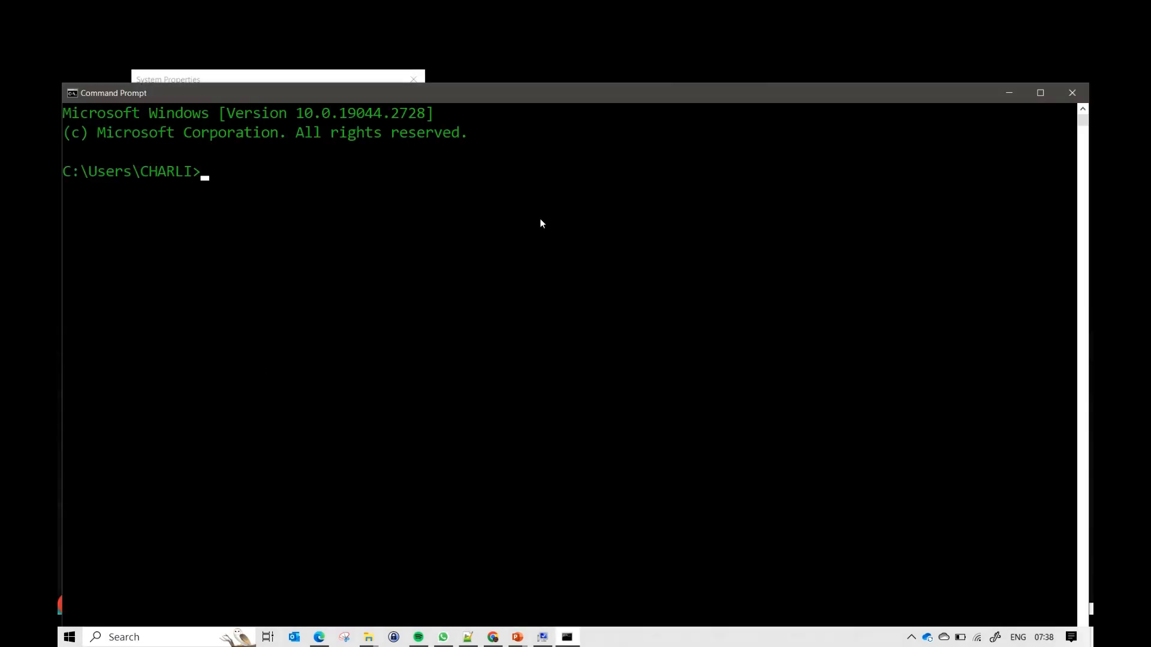
type("java")
key("Return")
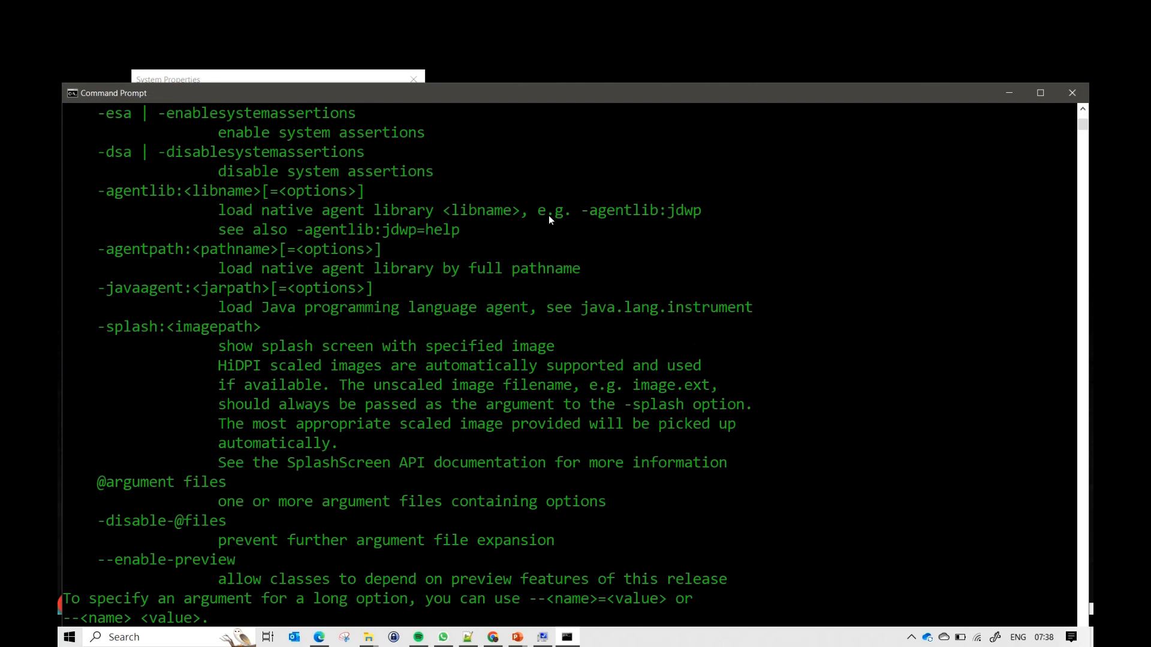
scroll(550, 220, "up", 20)
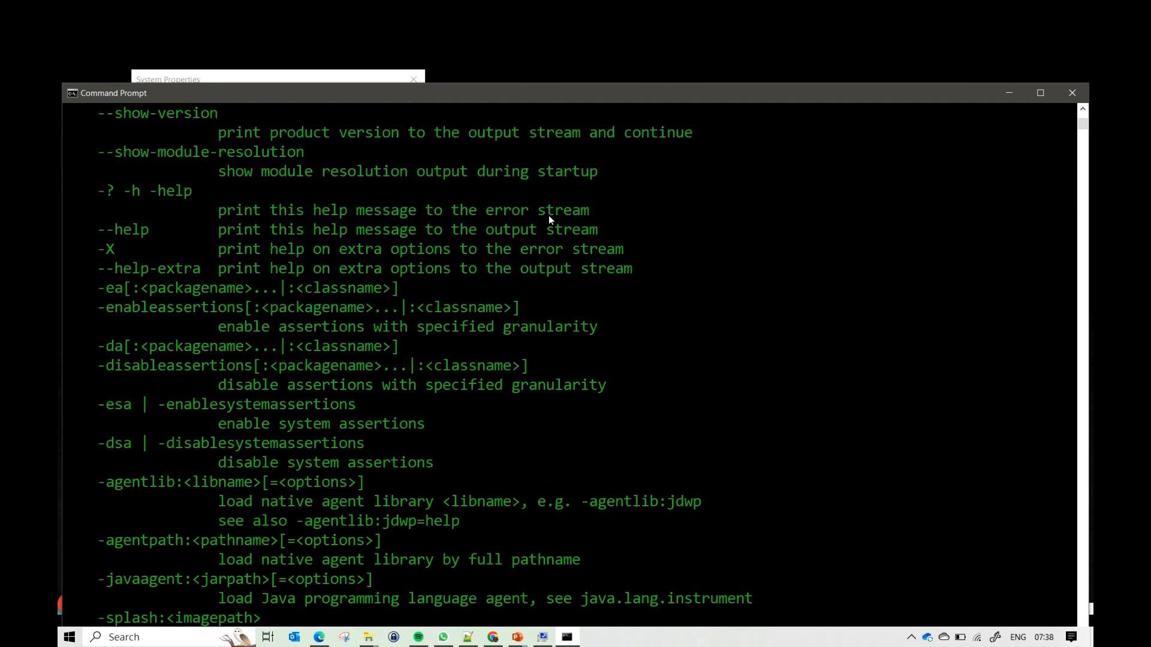
scroll(550, 220, "up", 4)
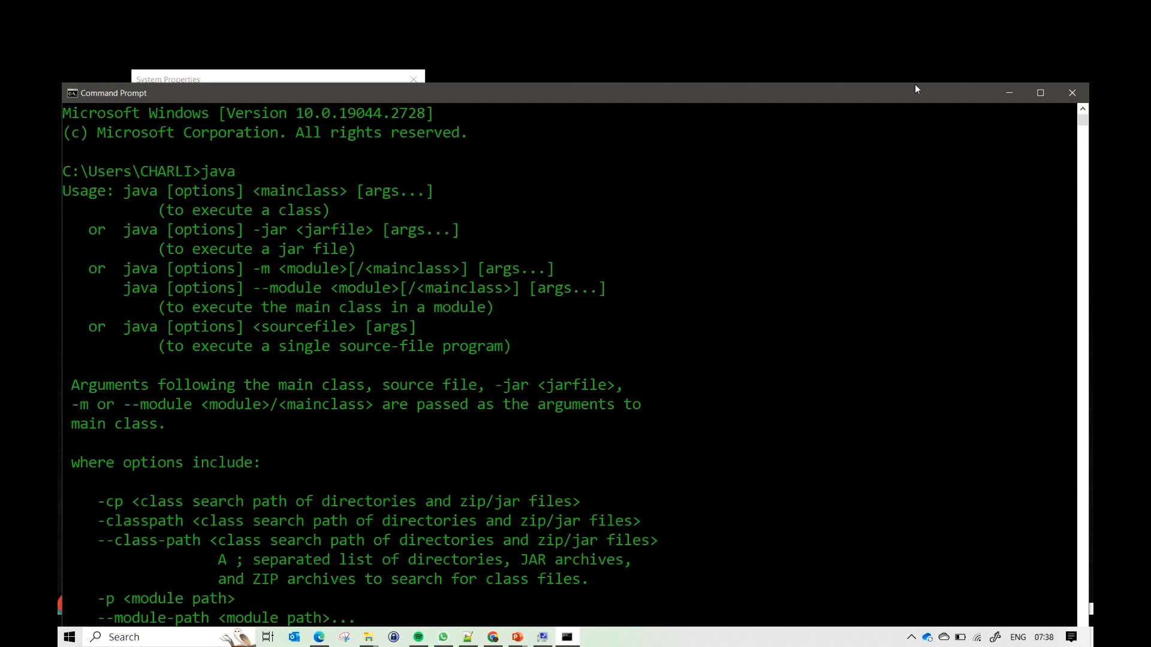
left_click(1072, 93)
Step: Switch to the Downloads folder in File Explorer and extract the apache-tomcat-10.1.7-windows-x64 archive there
left_click(583, 577)
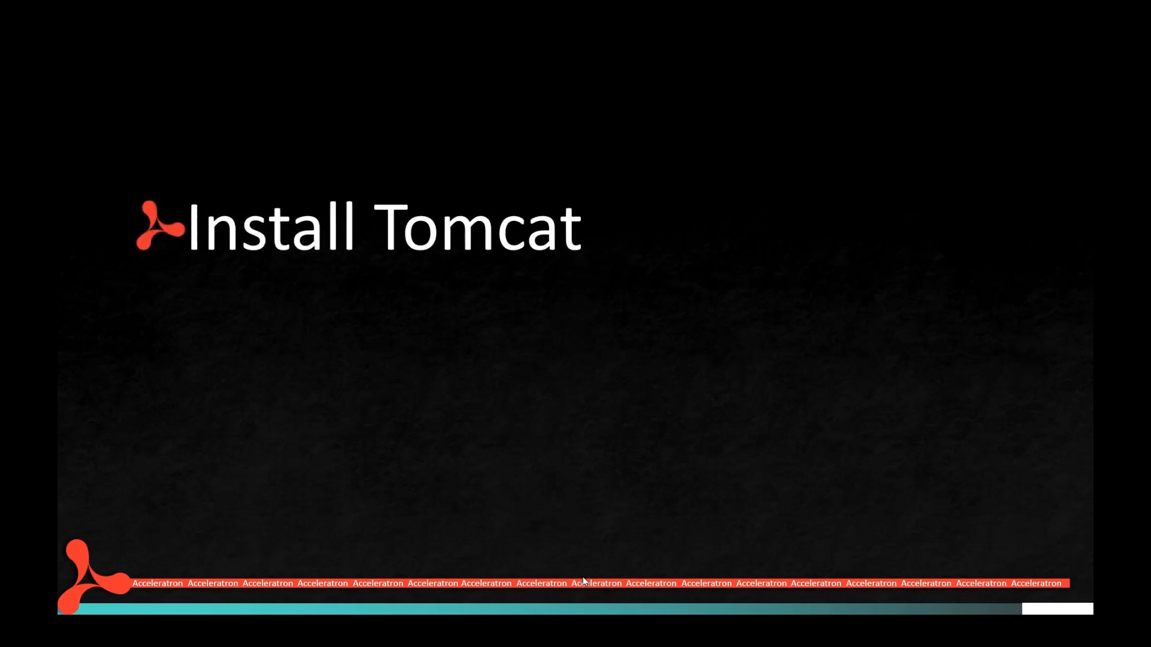
key("alt+Tab")
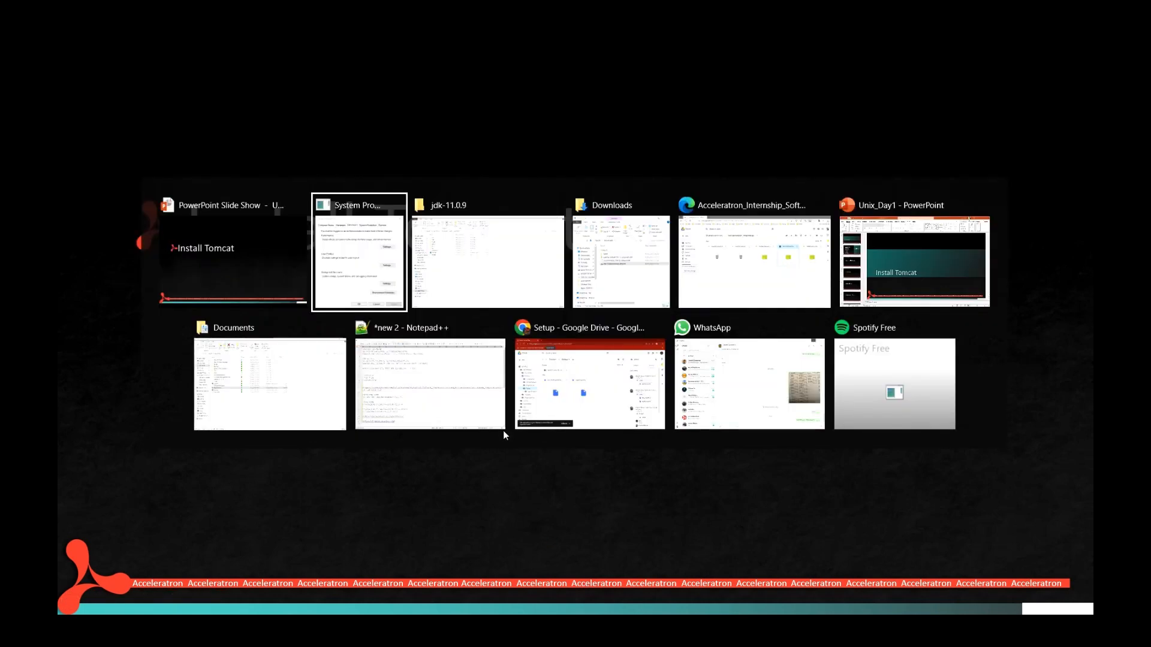
key("alt+Tab")
key("alt+Tab")
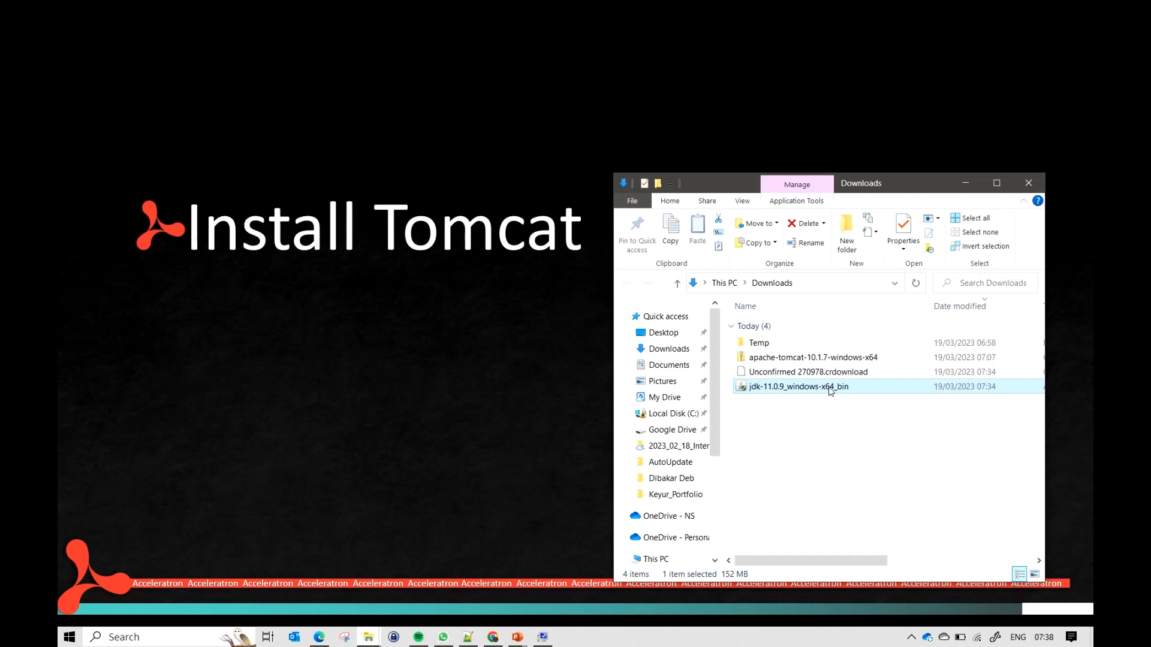
left_click(791, 360)
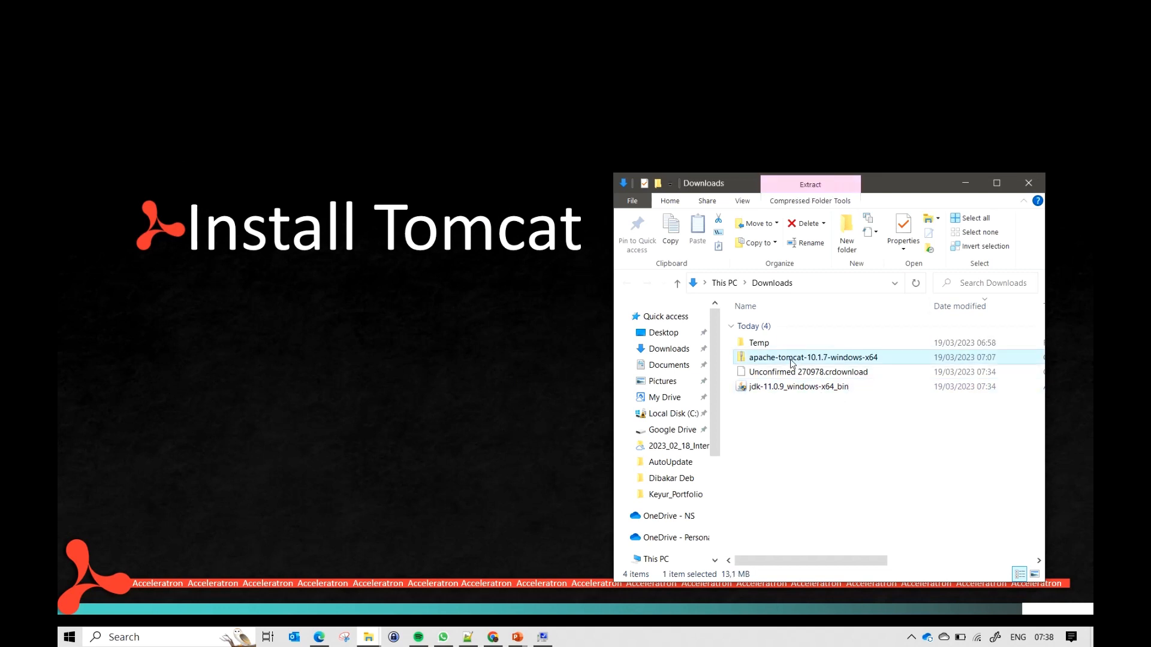
right_click(791, 362)
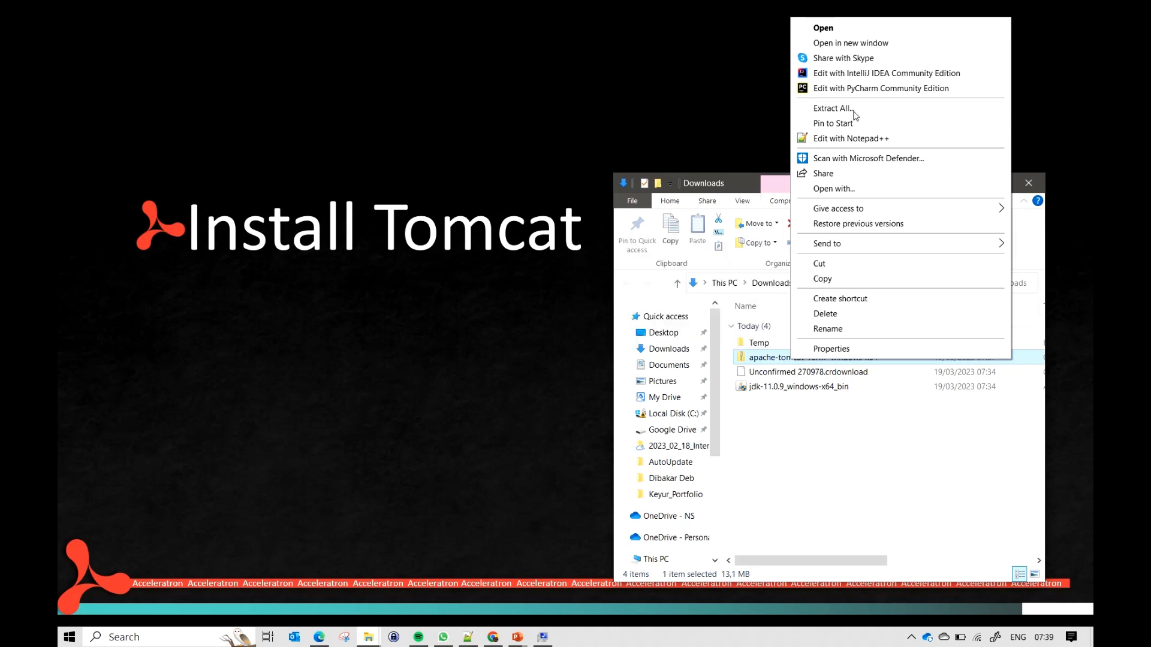
left_click(854, 110)
left_click(682, 457)
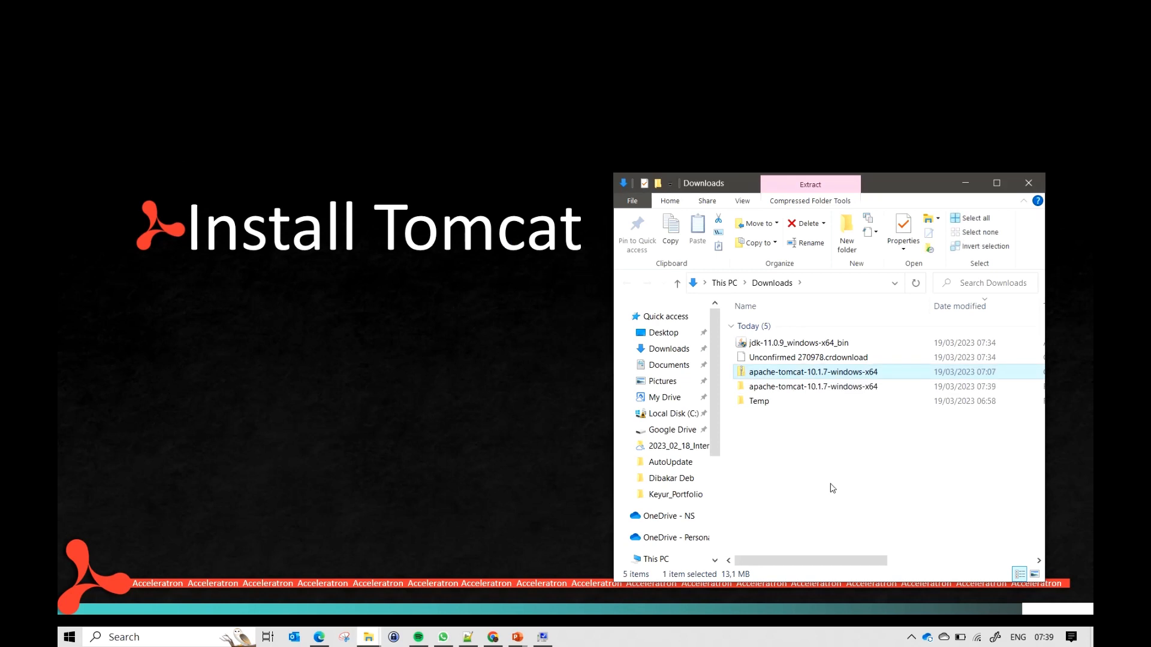
Step: Rename the extracted Tomcat folder in Downloads to apache-tomcat-10.1.7
left_click(826, 387)
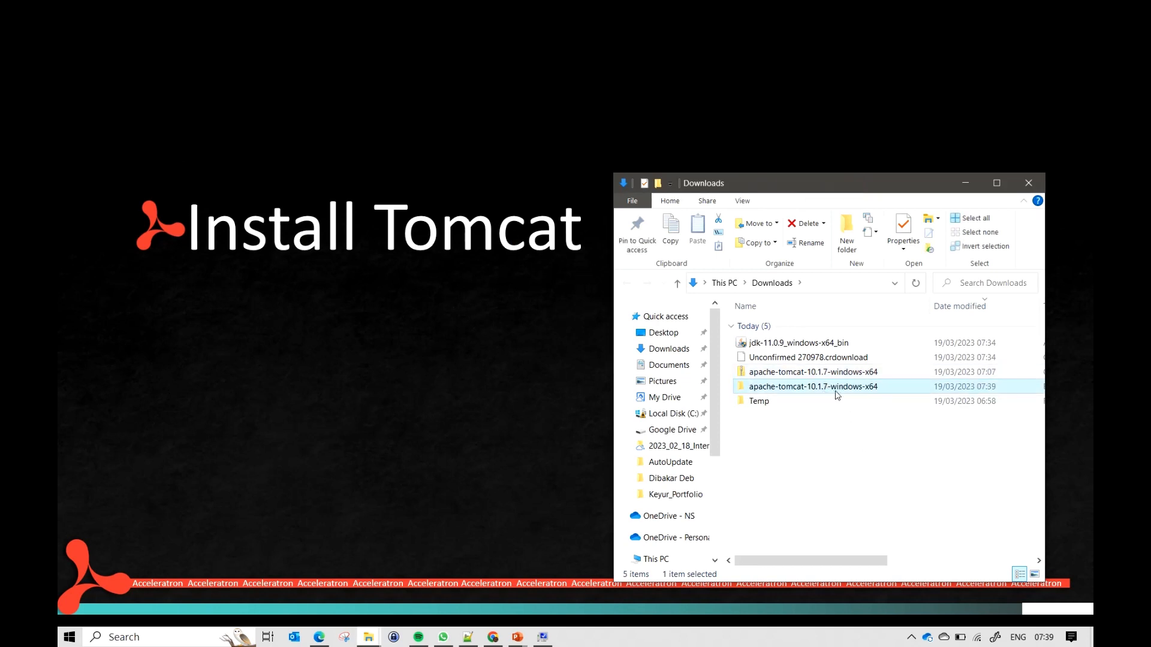
left_click(837, 388)
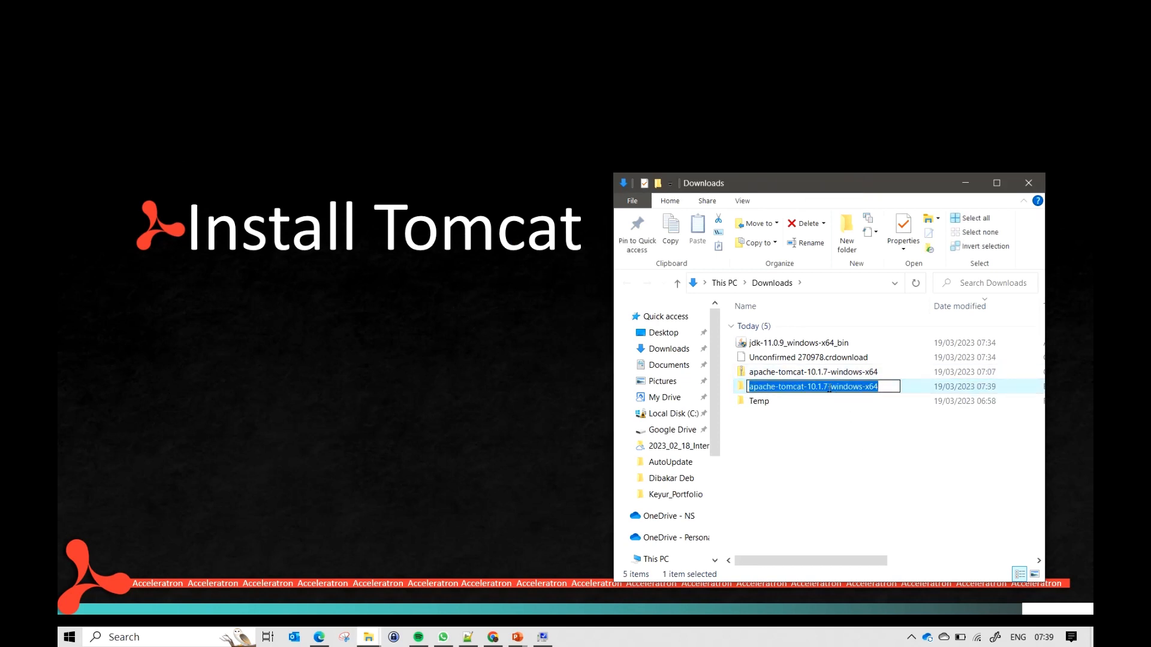
left_click_drag(828, 389, 884, 390)
key("BackSpace")
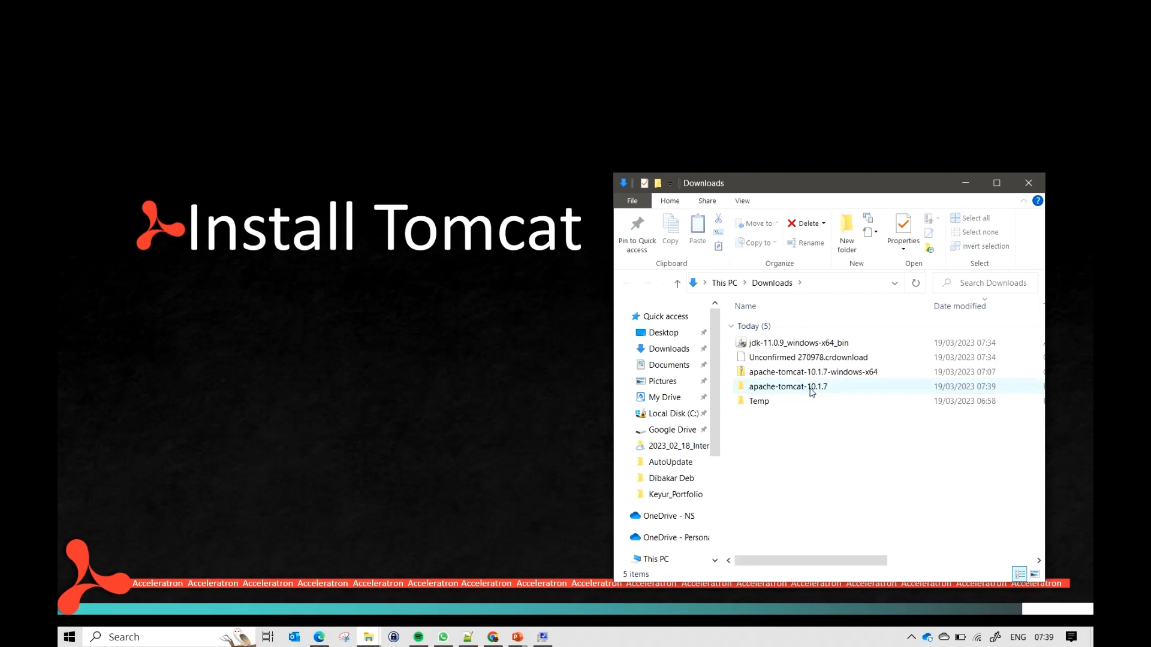
Step: Copy the apache-tomcat-10.1.7 folder from Downloads into C:\Installation
left_click(829, 386)
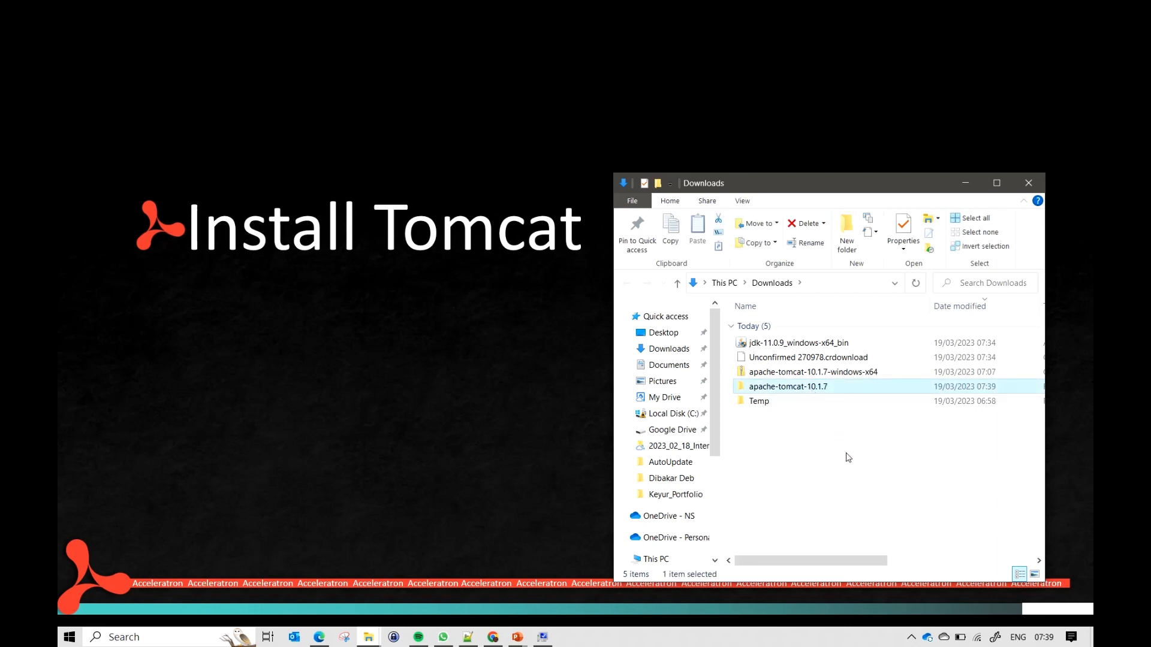
key("ctrl+c")
left_click(368, 639)
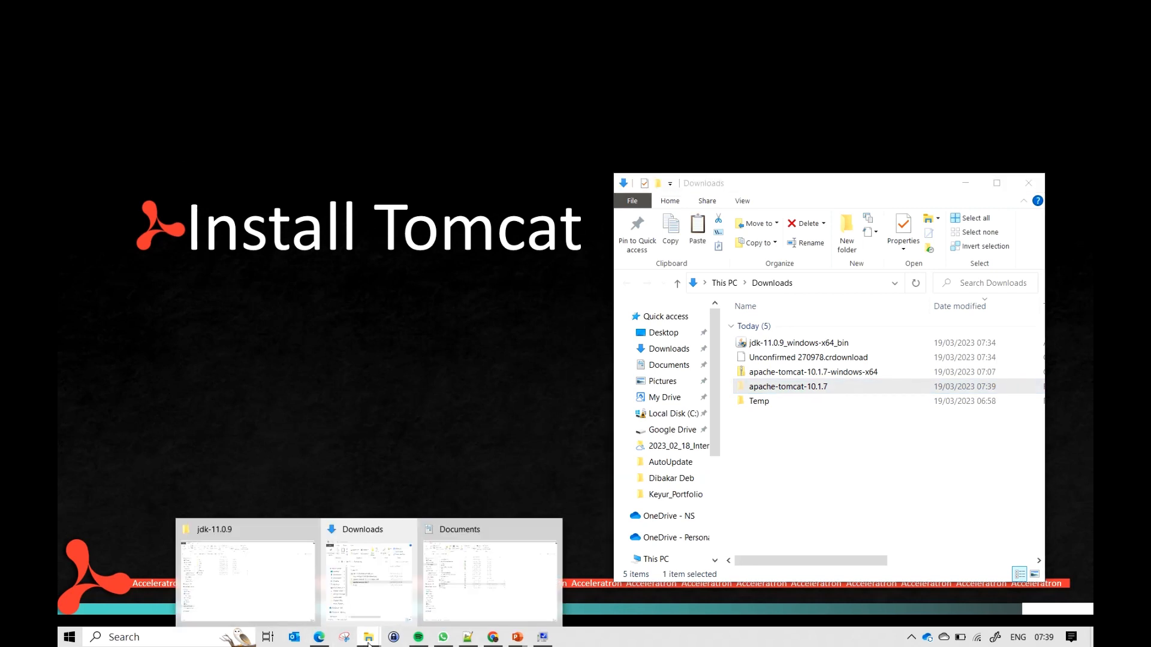
left_click(258, 585)
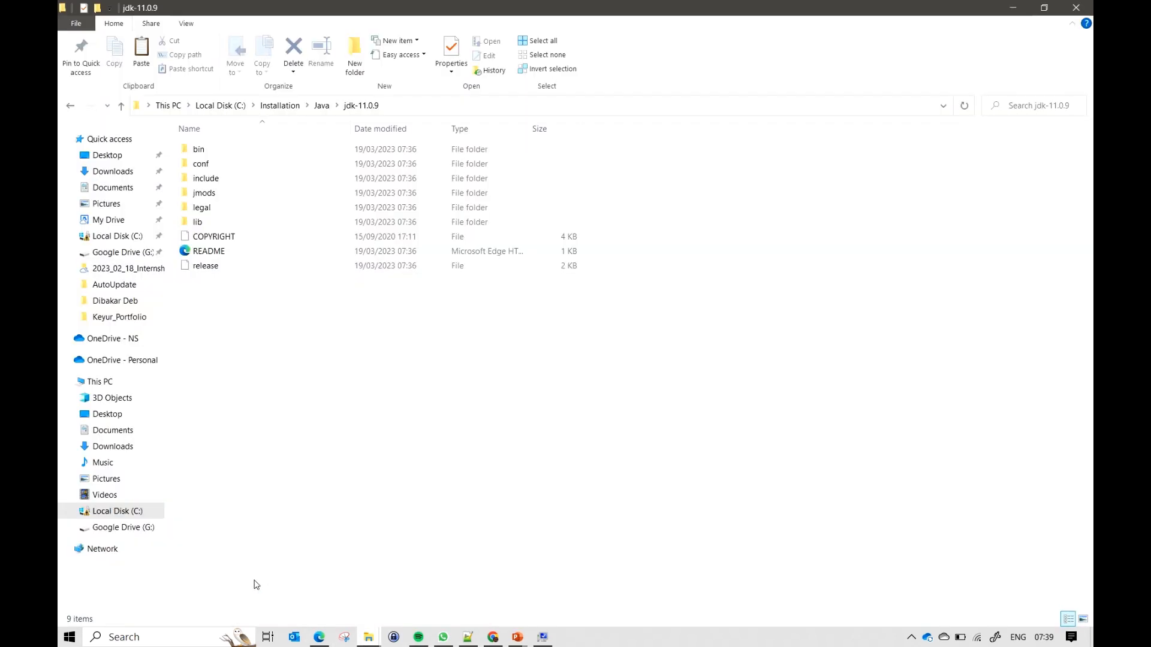
left_click(282, 106)
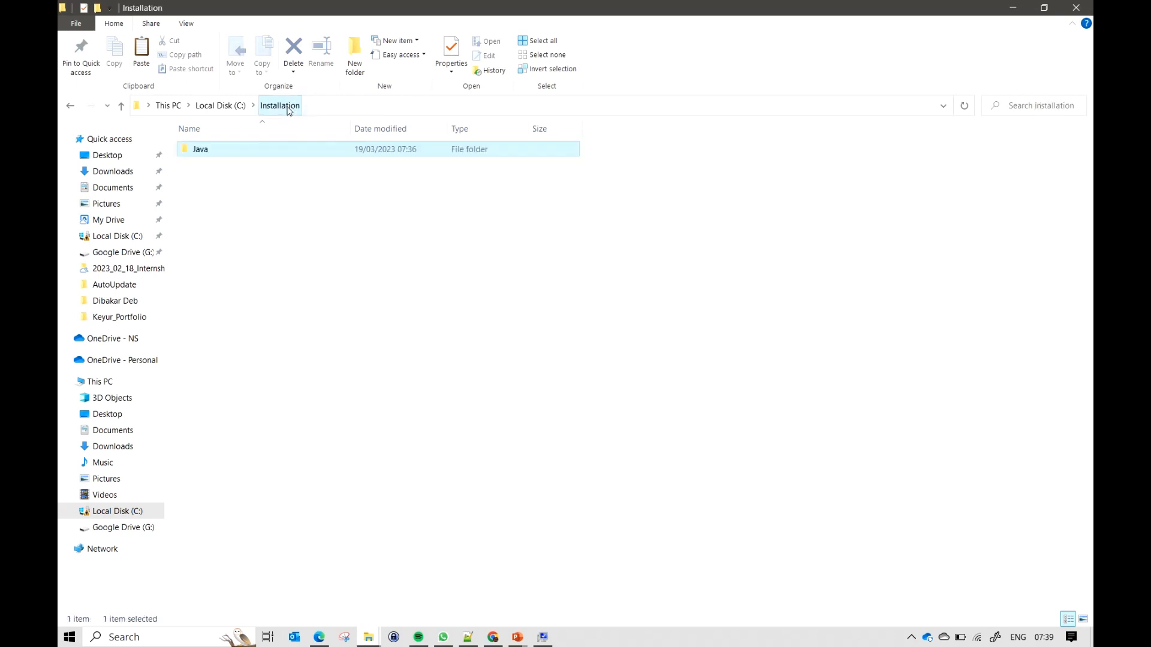
key("ctrl+v")
left_click(355, 305)
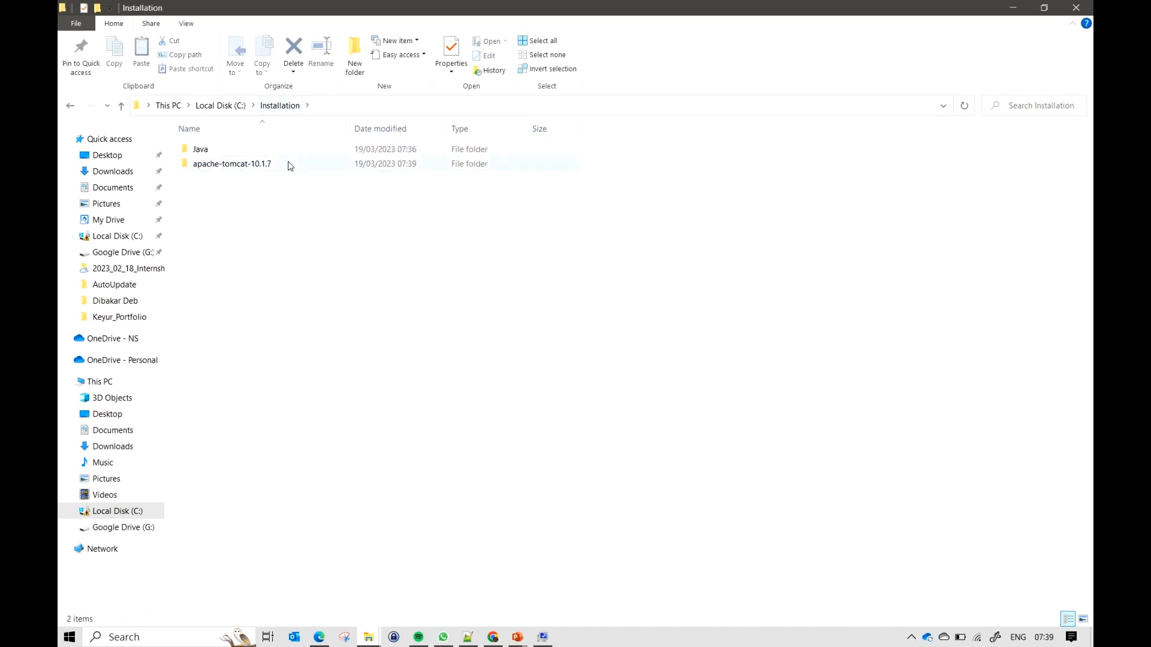
Step: Copy the nested apache-tomcat-10.1.7 subfolder up one level into C:\Installation, merging it with the folder of the same name
double_click(286, 169)
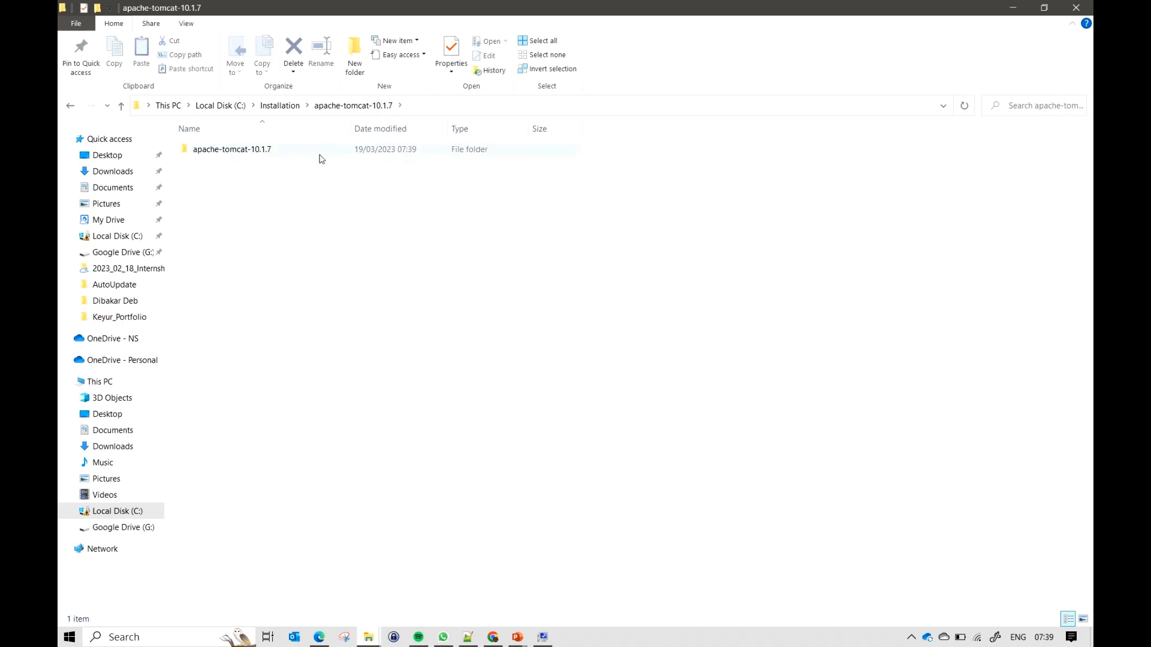
left_click(260, 159)
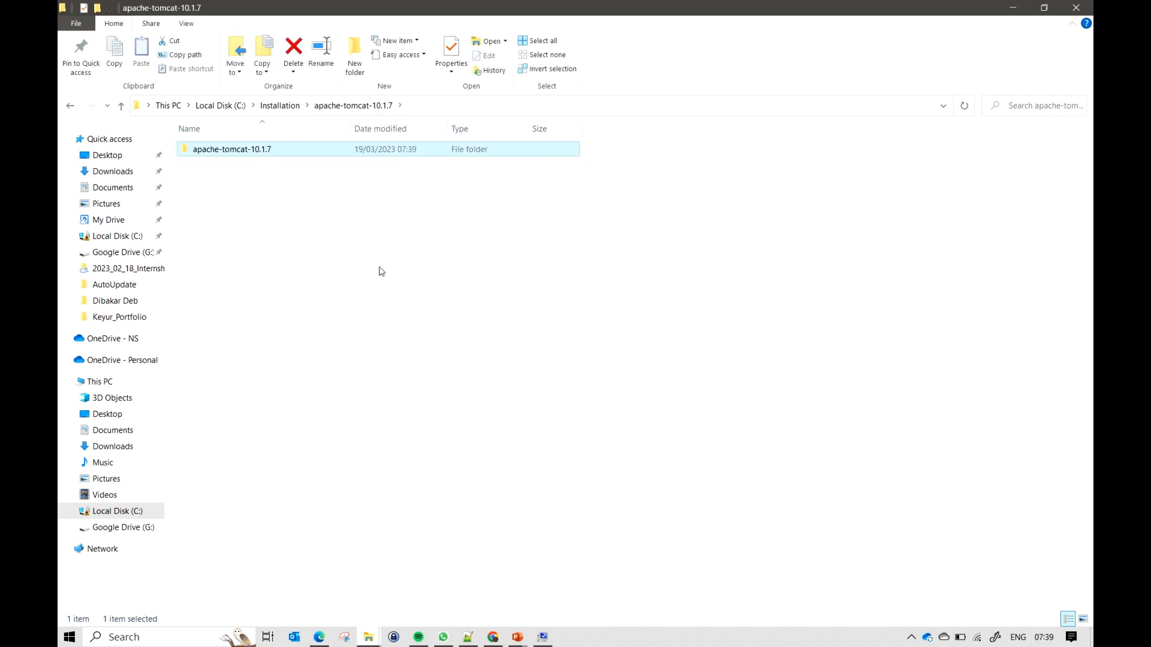
key("ctrl+c")
left_click(284, 110)
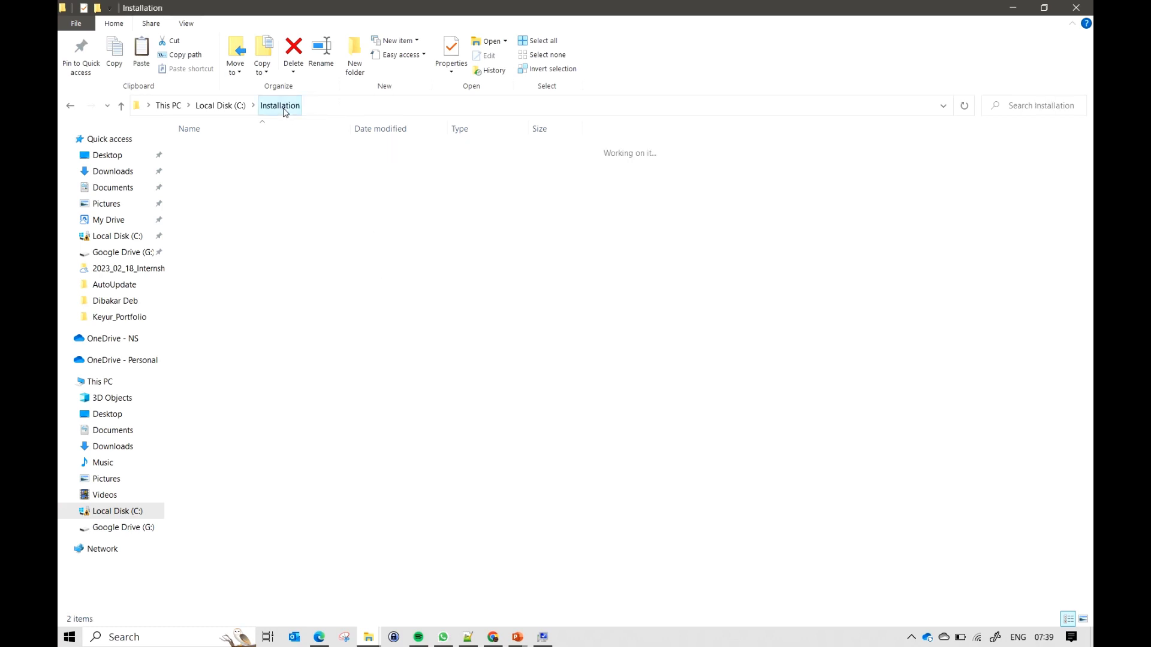
left_click(326, 323)
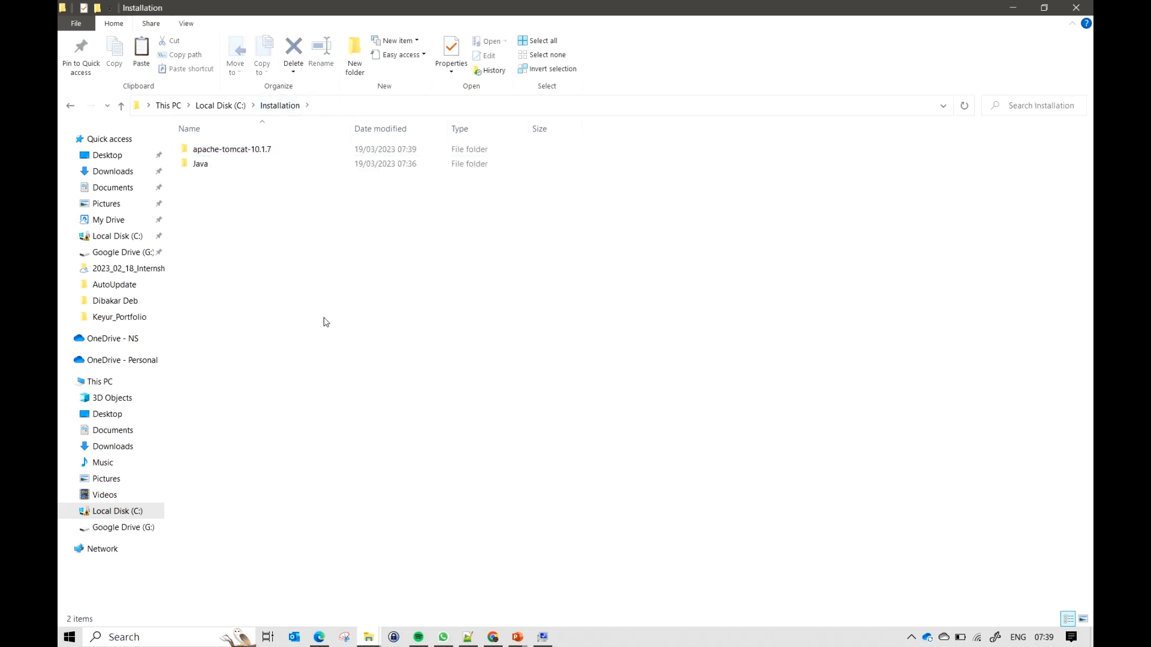
key("ctrl+v")
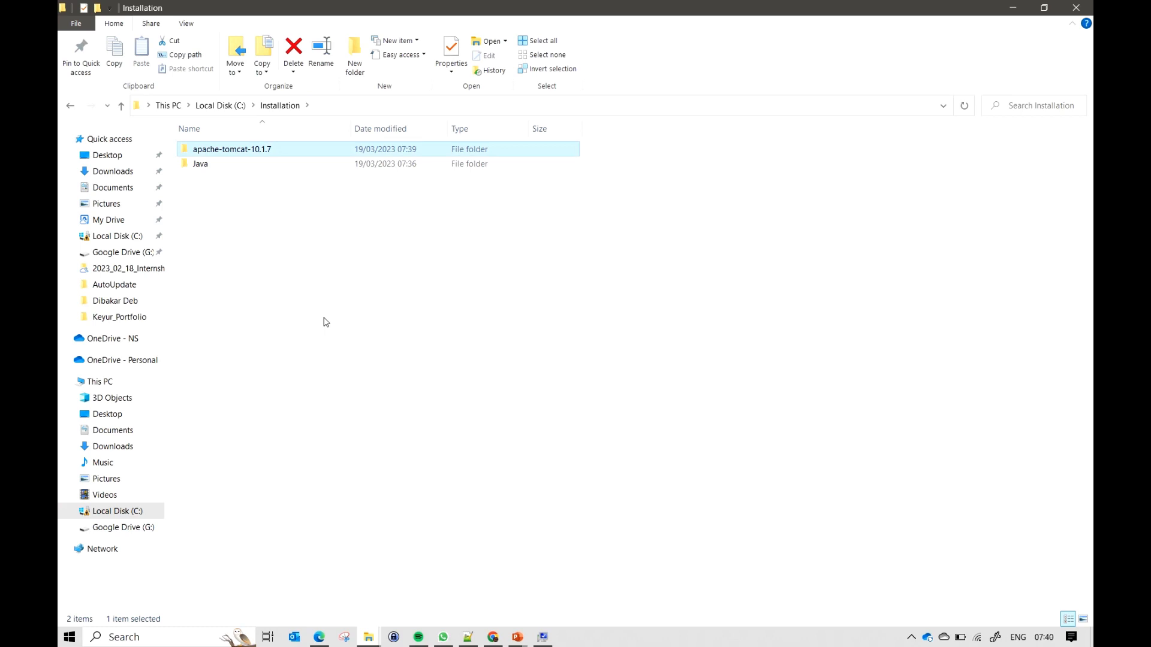
Step: Open C:\Installation\apache-tomcat-10.1.7 to check its contents, and return to the PowerPoint slide show at the Set Catalina home slide
double_click(260, 155)
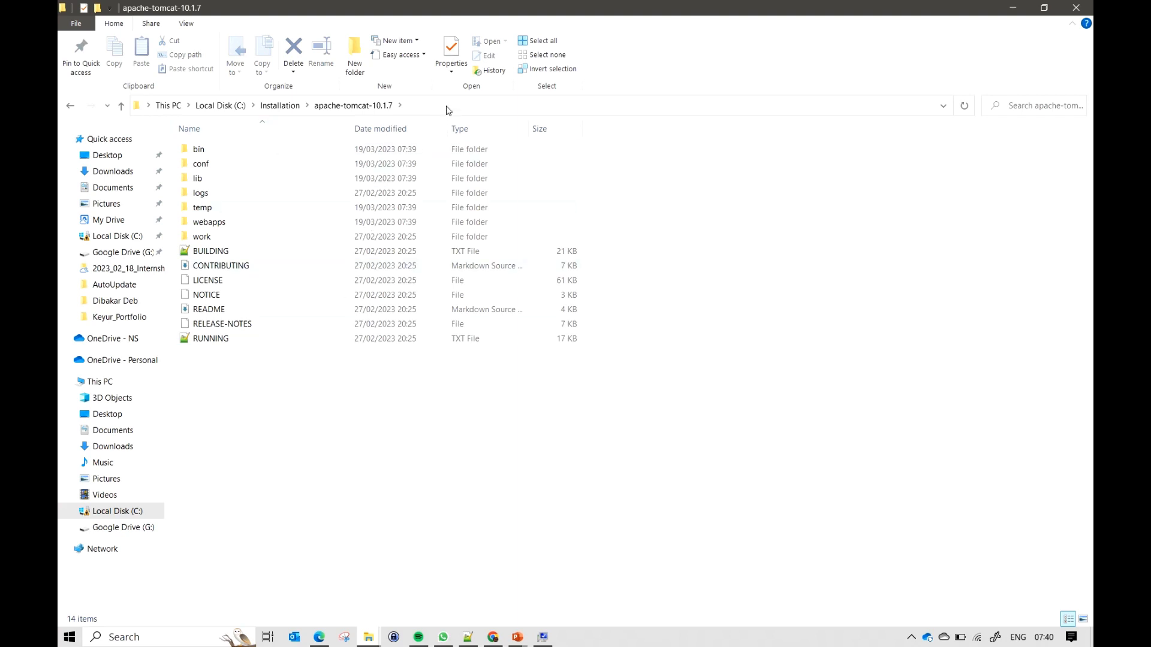
left_click(517, 636)
left_click(624, 309)
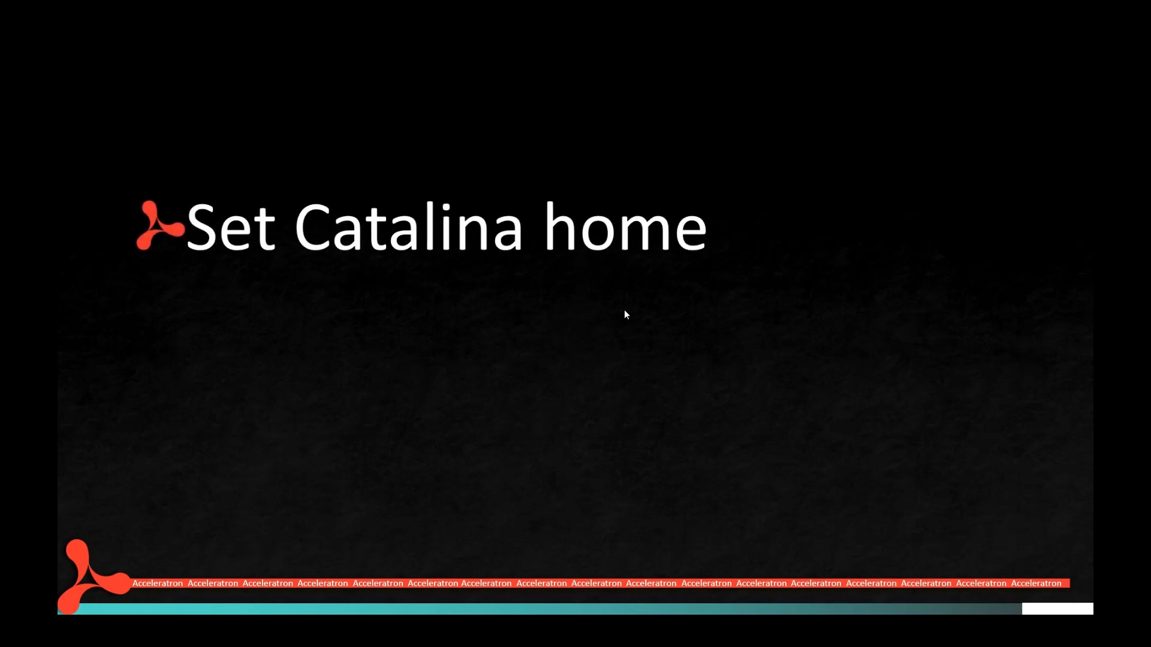
Step: Switch to File Explorer and copy the path of the C:\Installation\apache-tomcat-10.1.7 folder
key("alt+Tab")
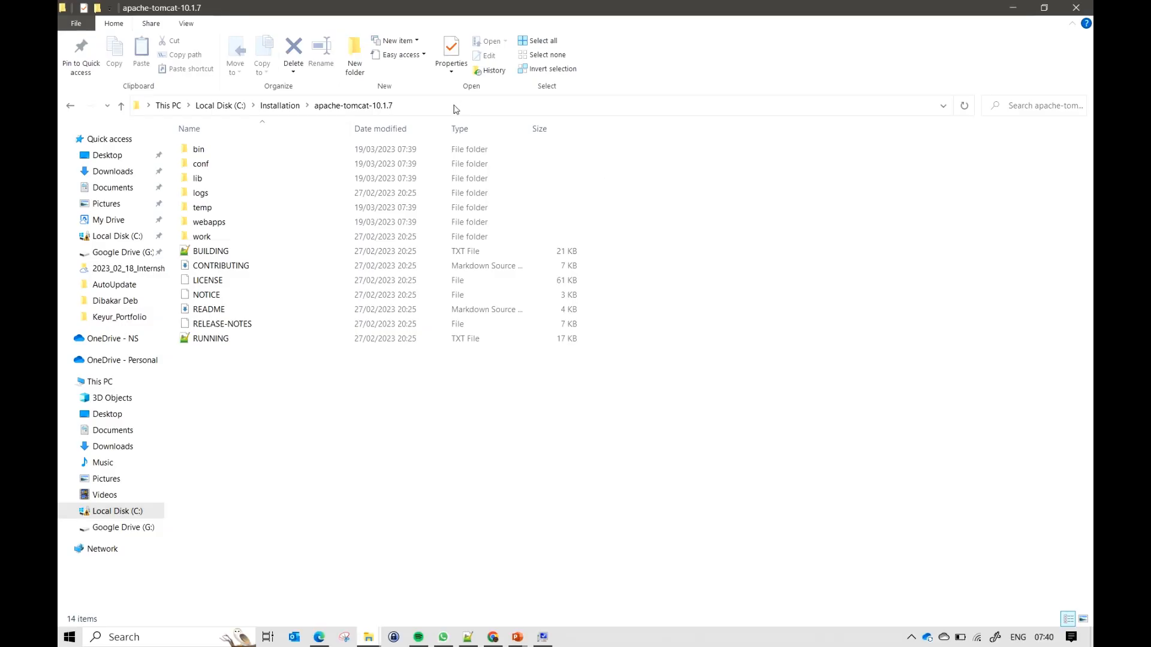
left_click(456, 108)
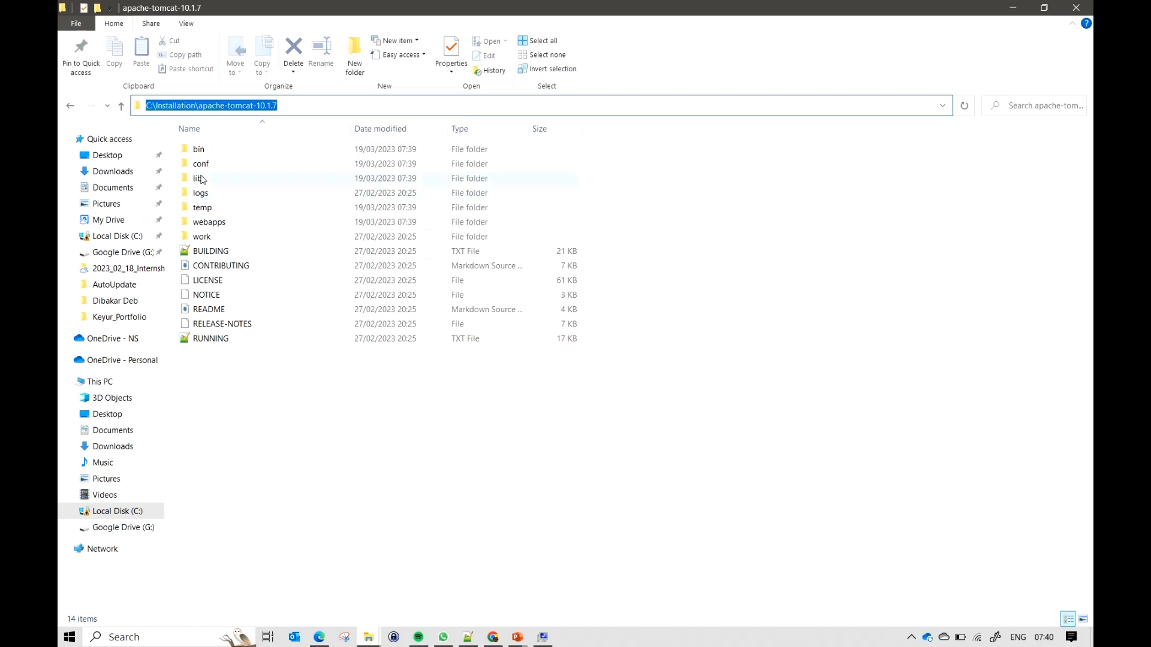
left_click(204, 155)
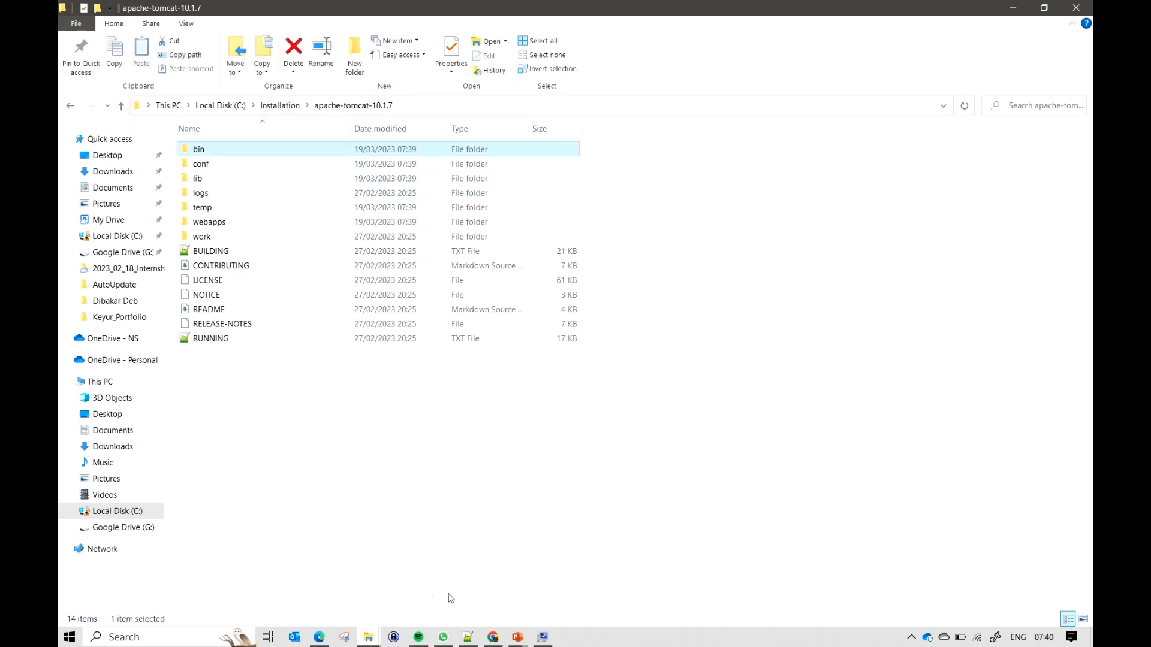
Step: Create a system environment variable CATALINA_HOME with the value C:\Installation\apache-tomcat-10.1.7
left_click(542, 637)
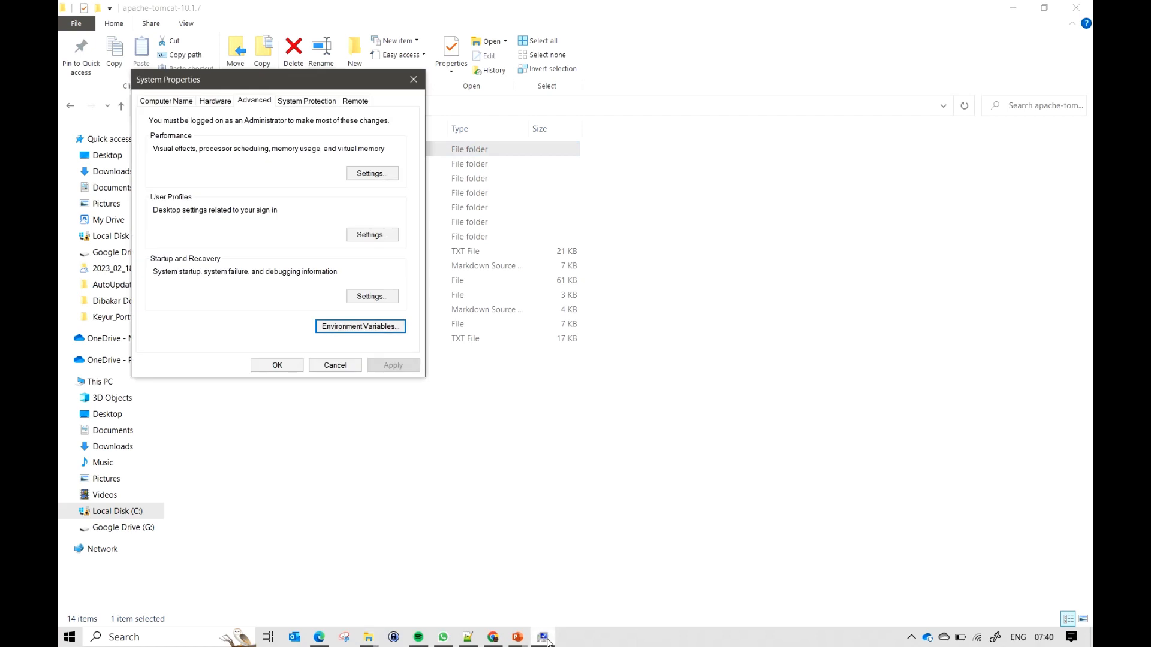
left_click(348, 327)
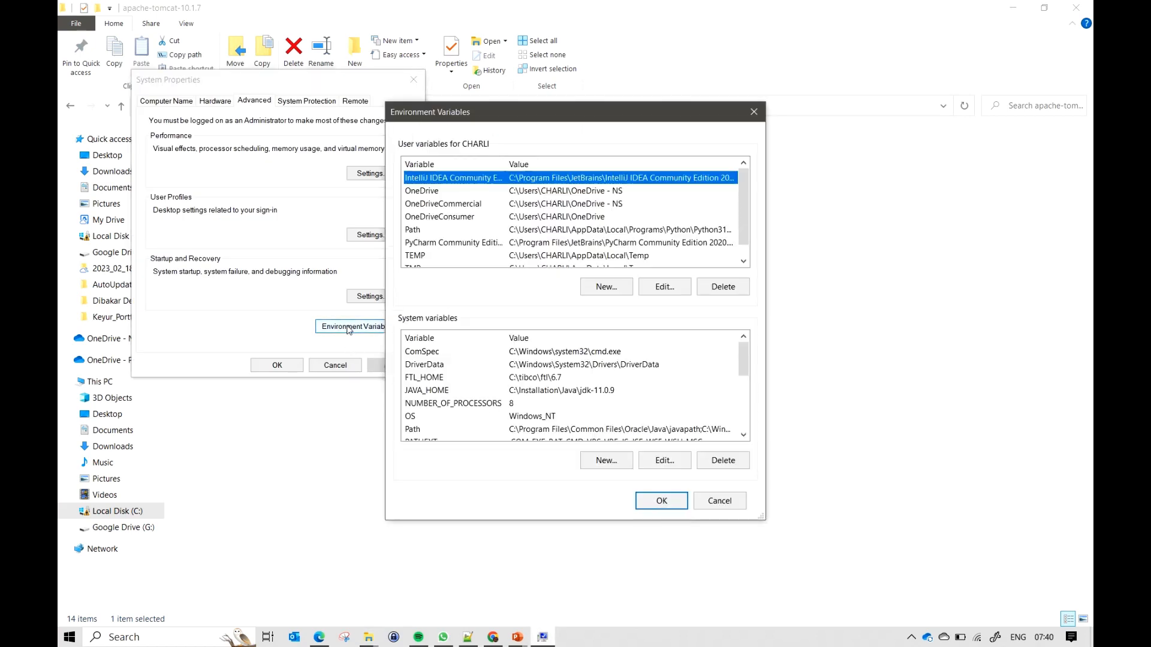
left_click(602, 461)
key("Caps_Lock")
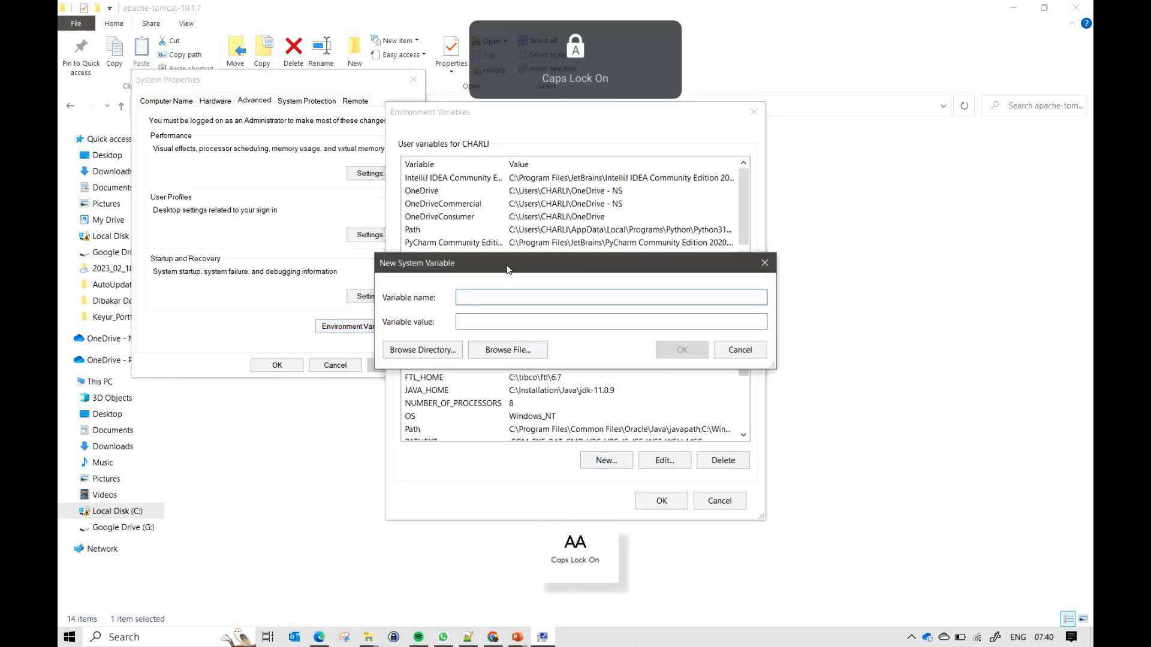
type("CATALINA_HOME")
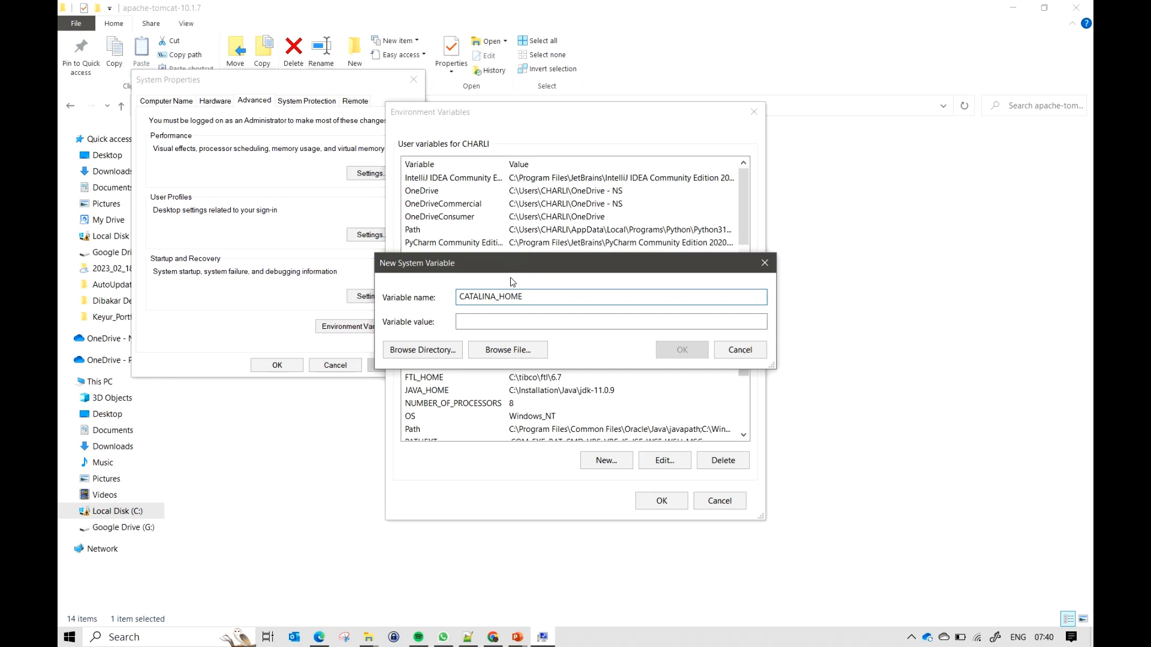
left_click(511, 326)
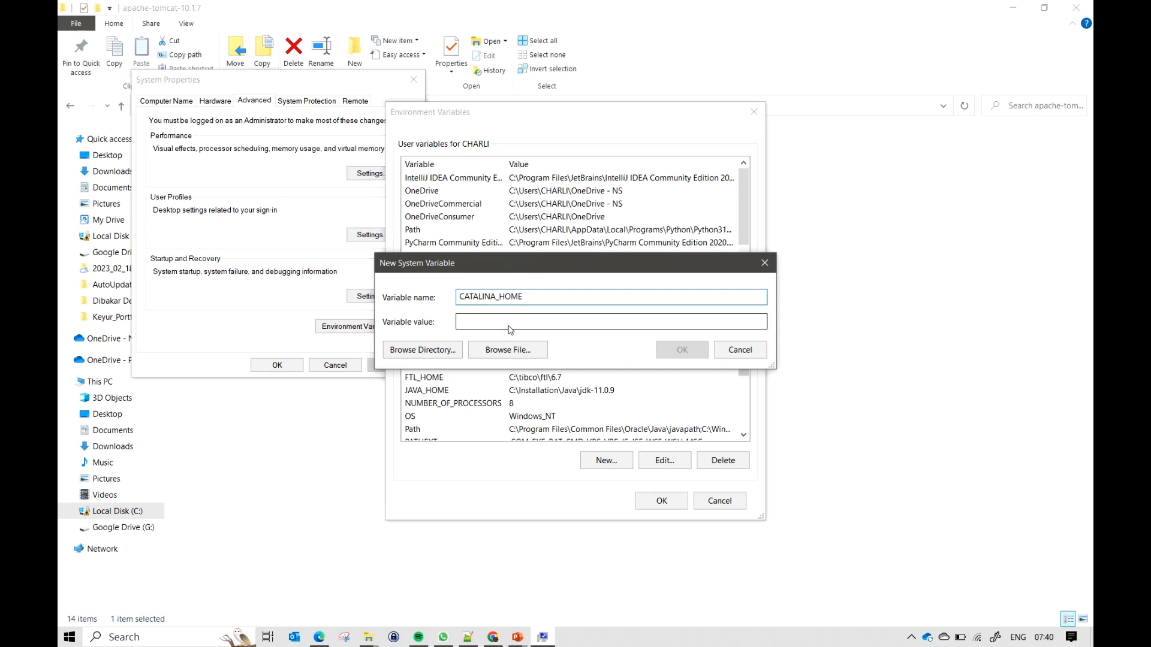
key("ctrl+v")
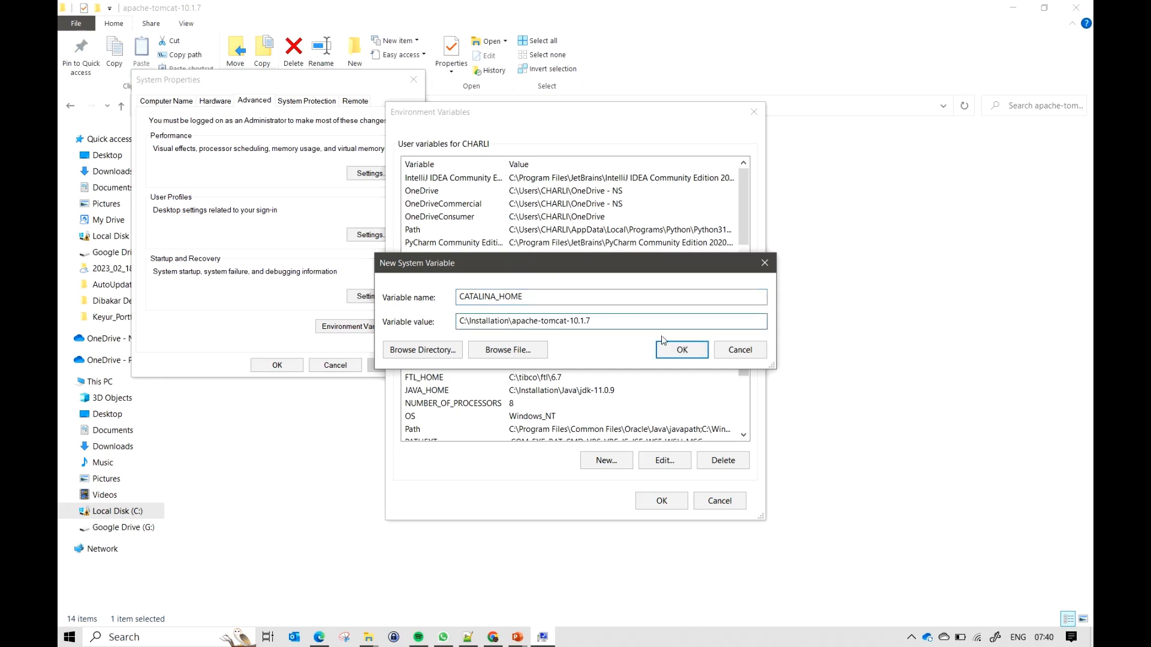
left_click(682, 350)
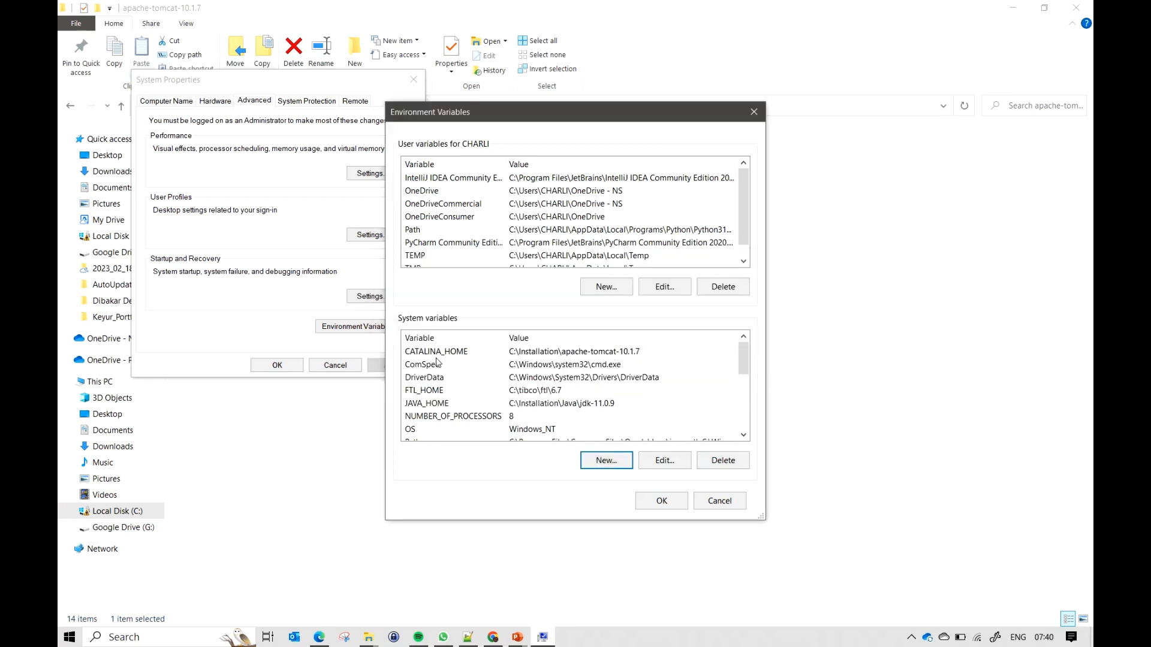
Step: Add C:\Installation\apache-tomcat-10.1.7\bin to the system Path variable and save the environment variable and system property changes
scroll(435, 421, "down", 2)
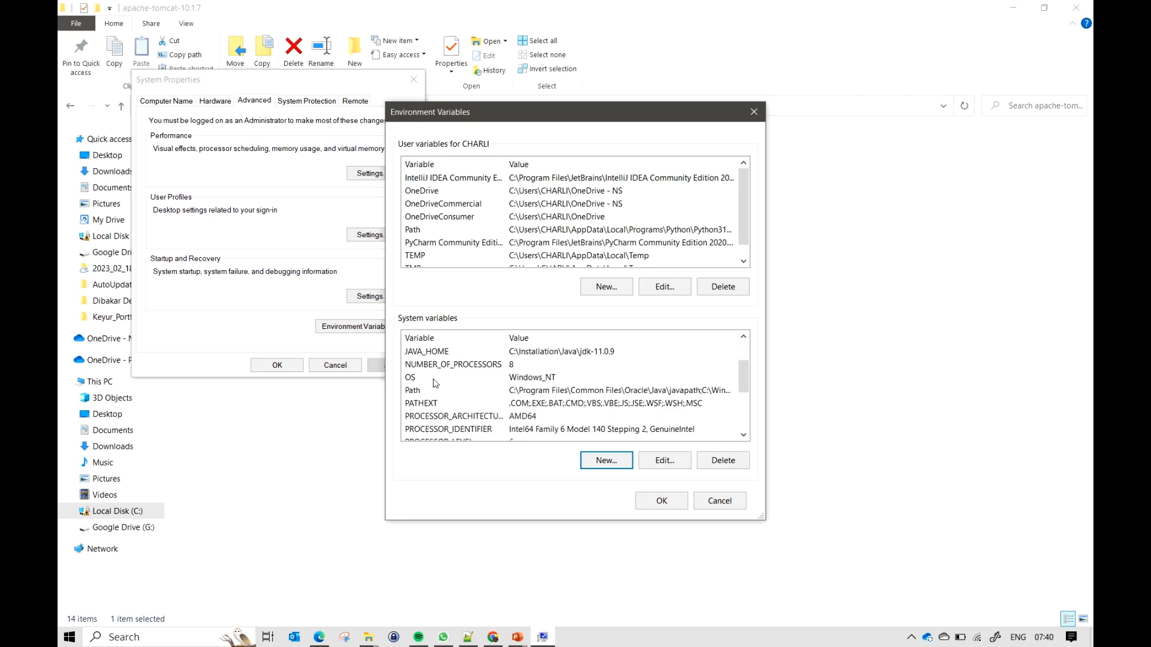
double_click(423, 394)
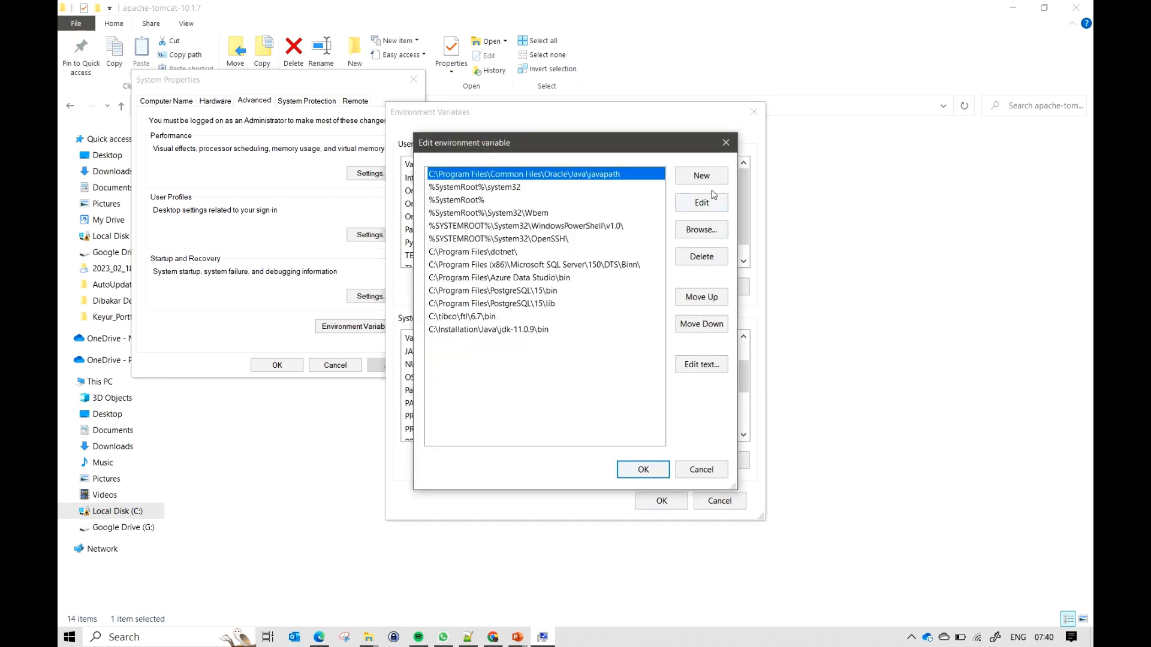
left_click(701, 175)
key("ctrl+v")
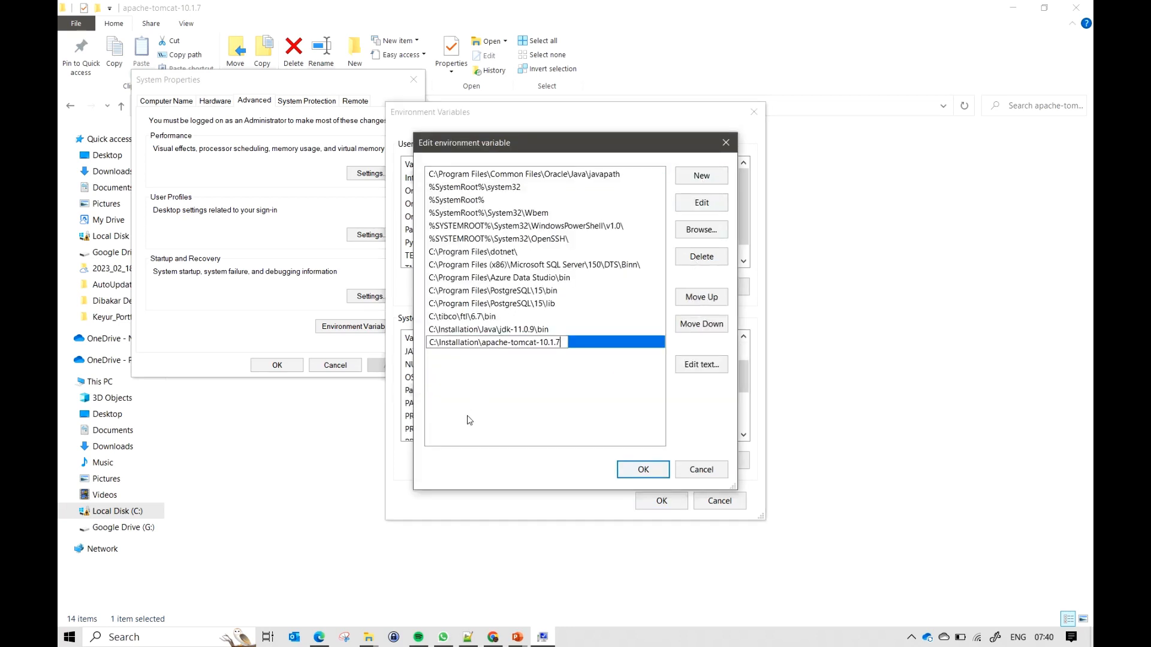
type("\\")
key("Caps_Lock")
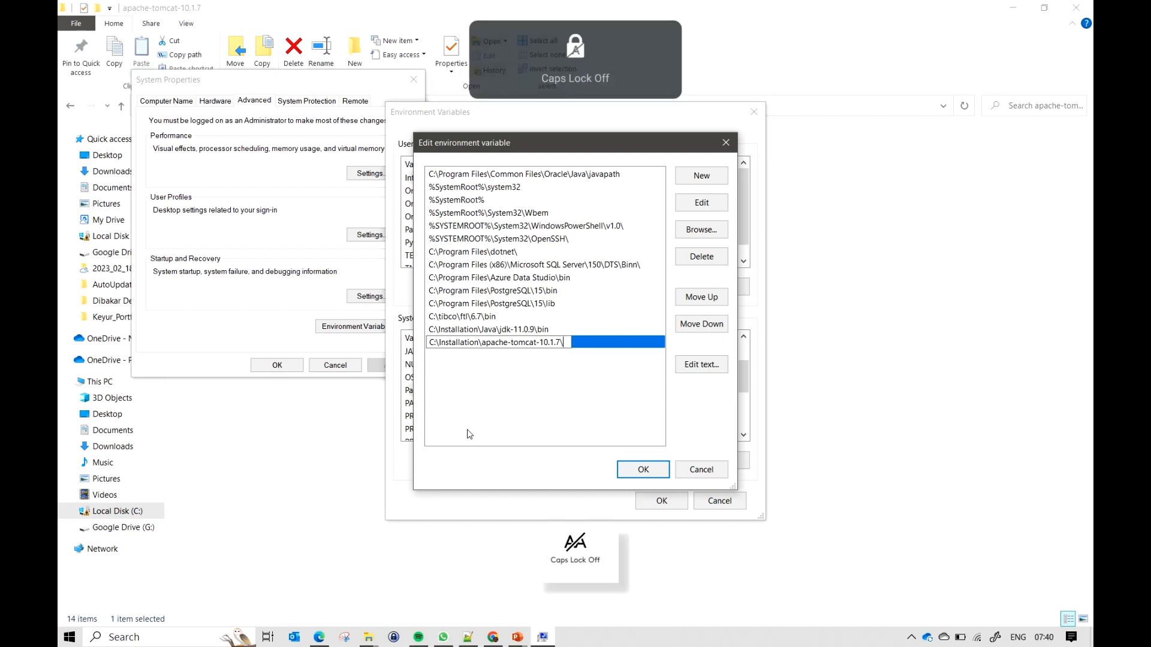
type("bin")
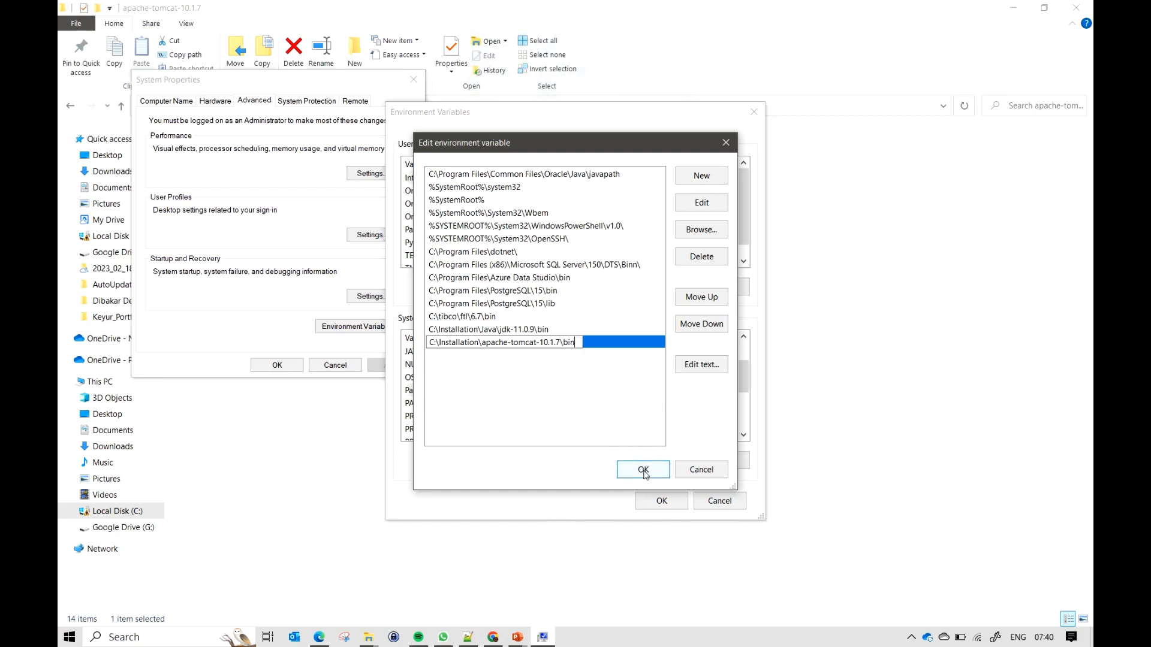
left_click(644, 470)
left_click(661, 501)
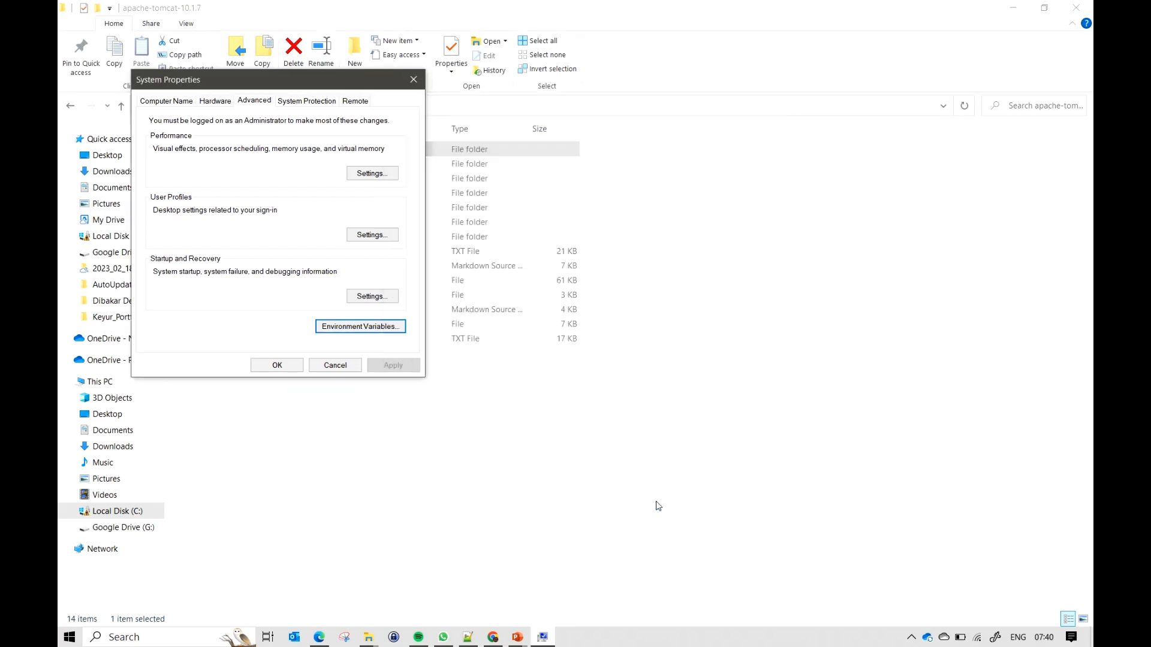
left_click(277, 367)
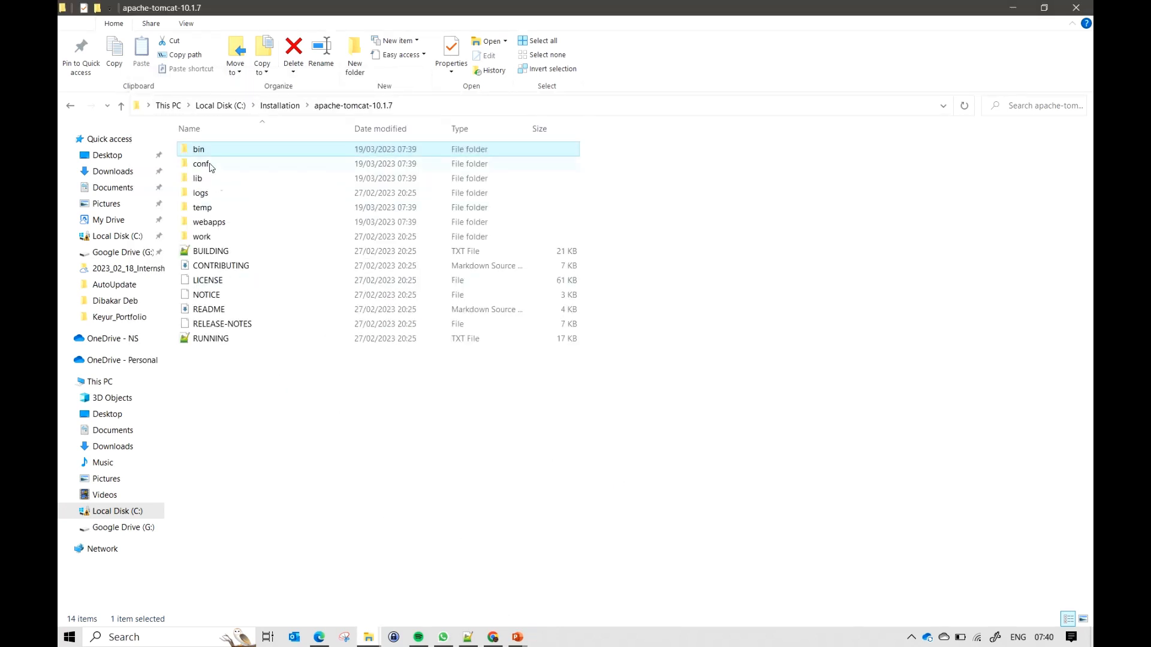
Step: Run the startup Windows batch file in Tomcat's bin folder and allow Java through the firewall on private and public networks
left_click(517, 637)
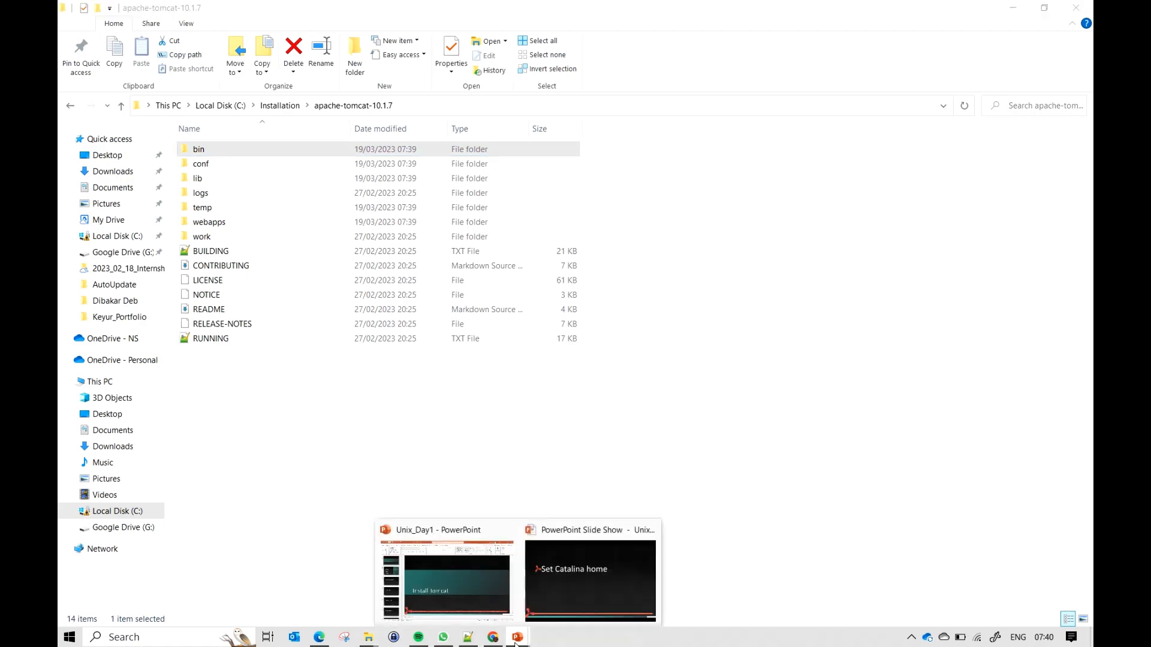
left_click(220, 152)
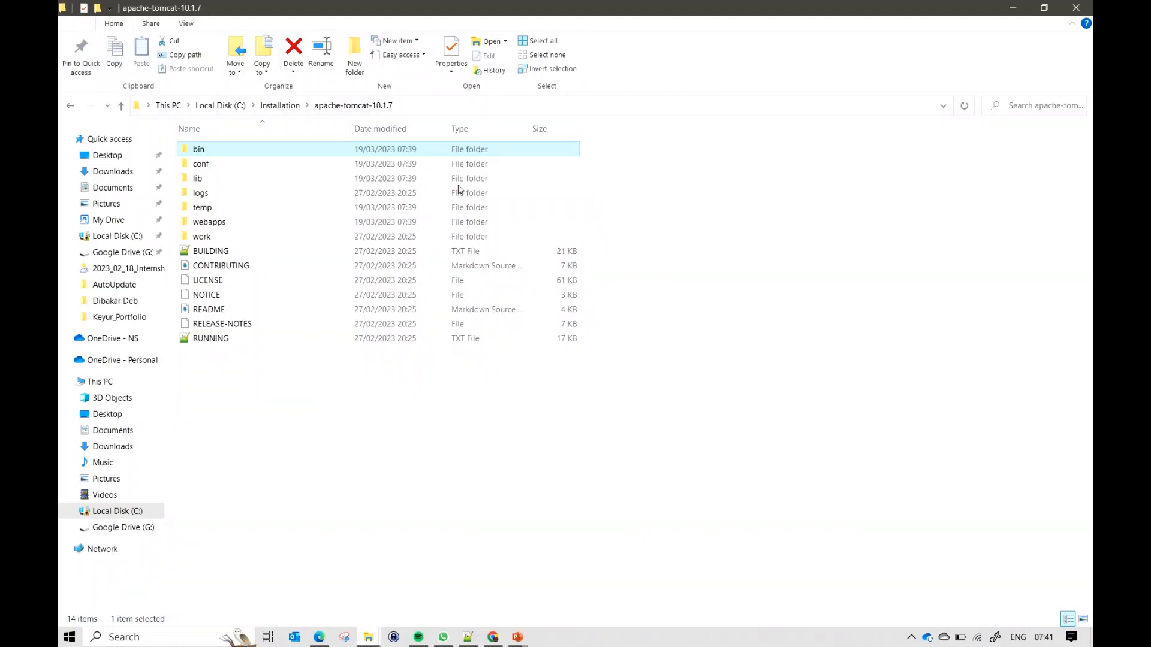
double_click(219, 154)
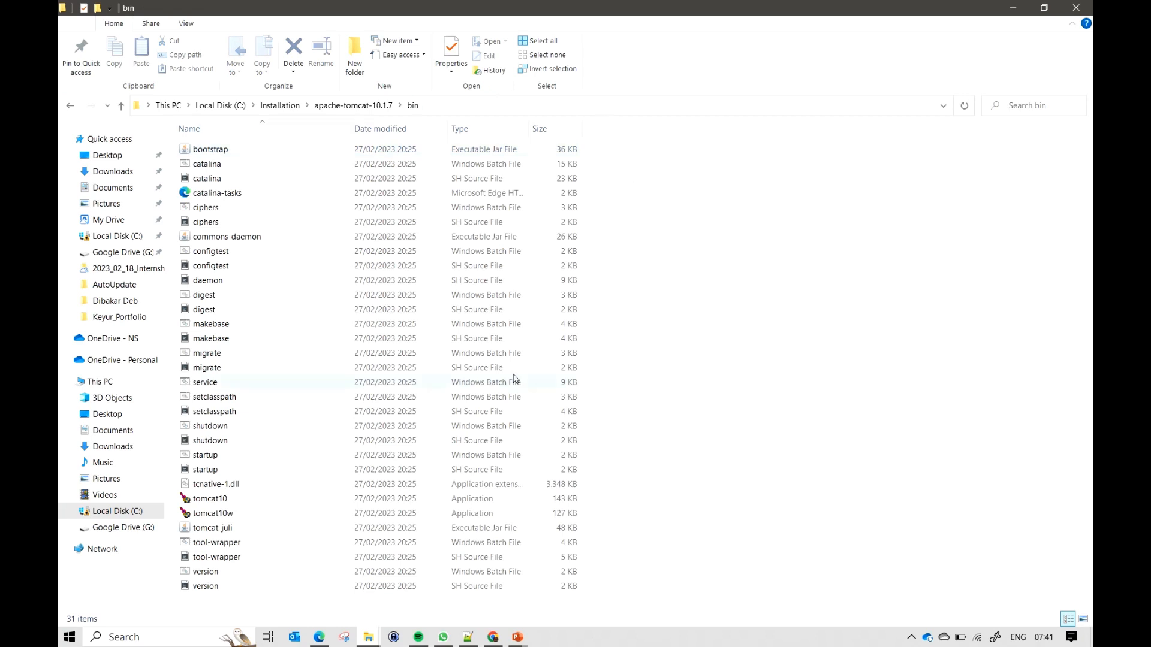
left_click(205, 458)
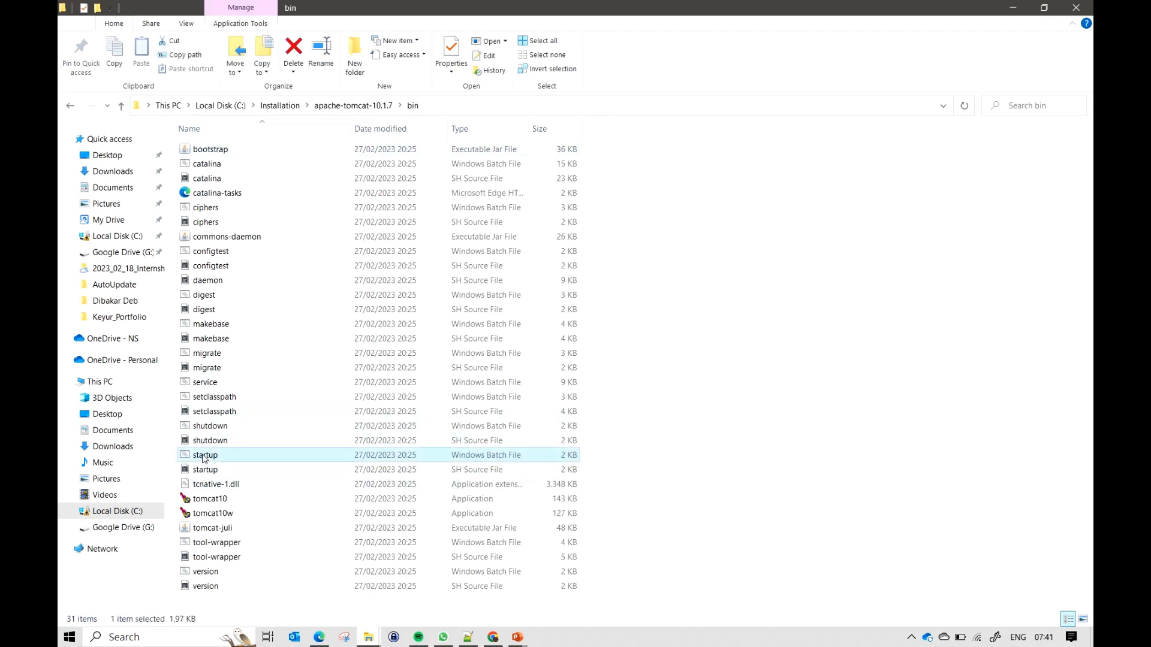
double_click(204, 457)
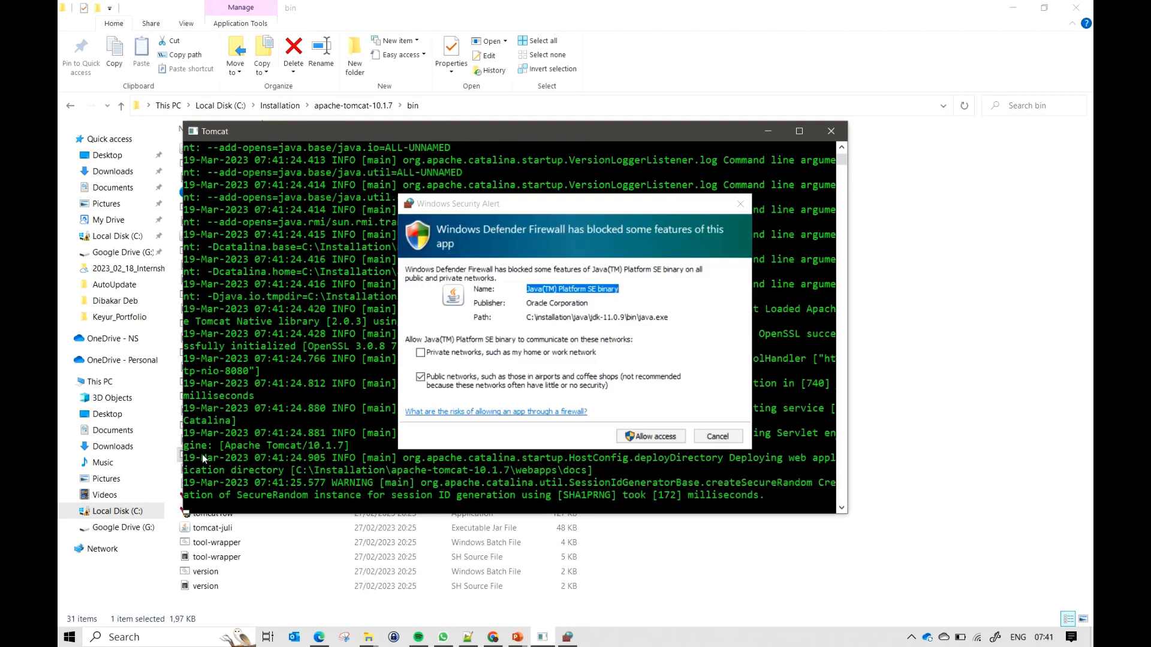
left_click(421, 352)
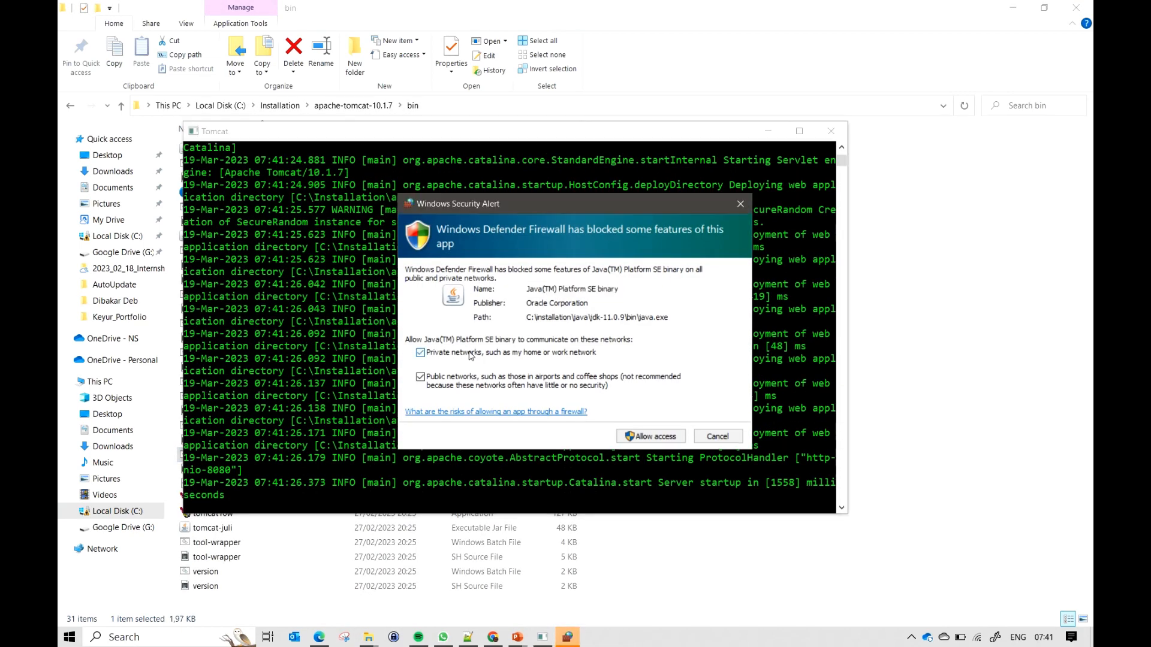
left_click(667, 443)
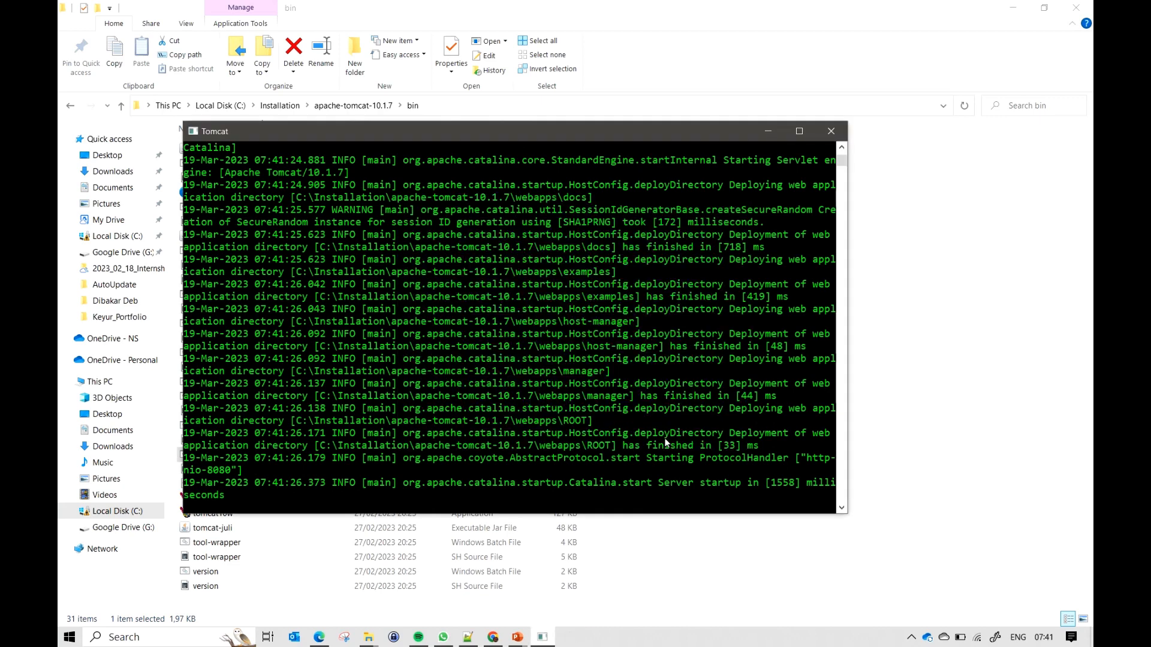
Step: Maximize the Tomcat console and check the server startup message at the end of the log
left_click(799, 131)
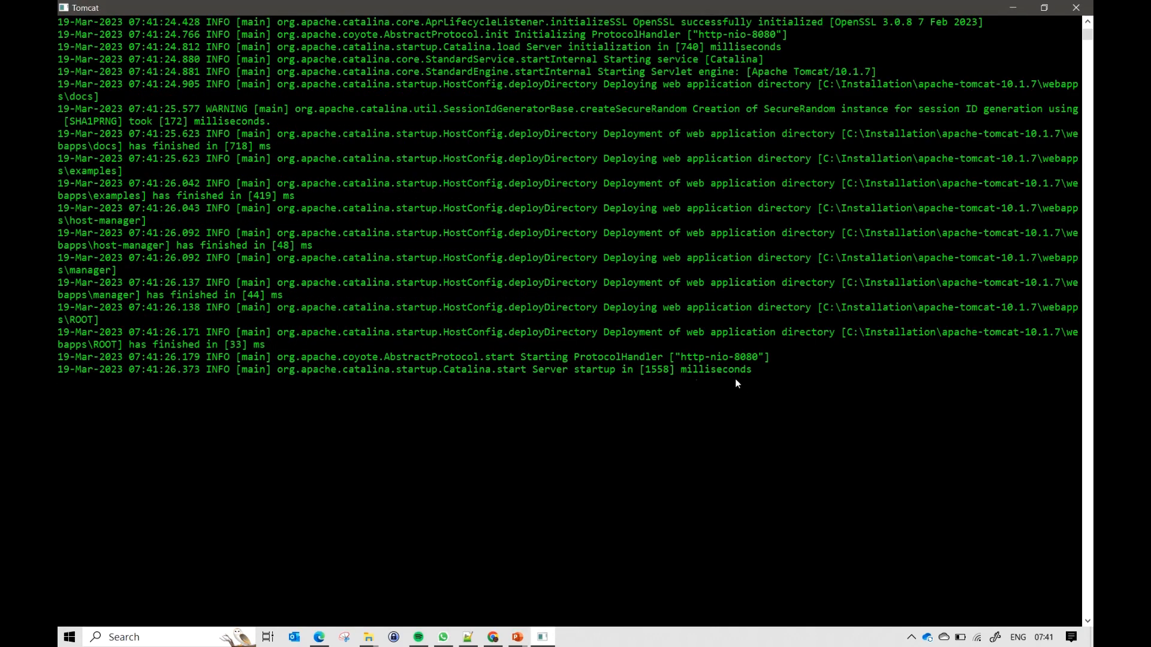
left_click_drag(534, 369, 731, 369)
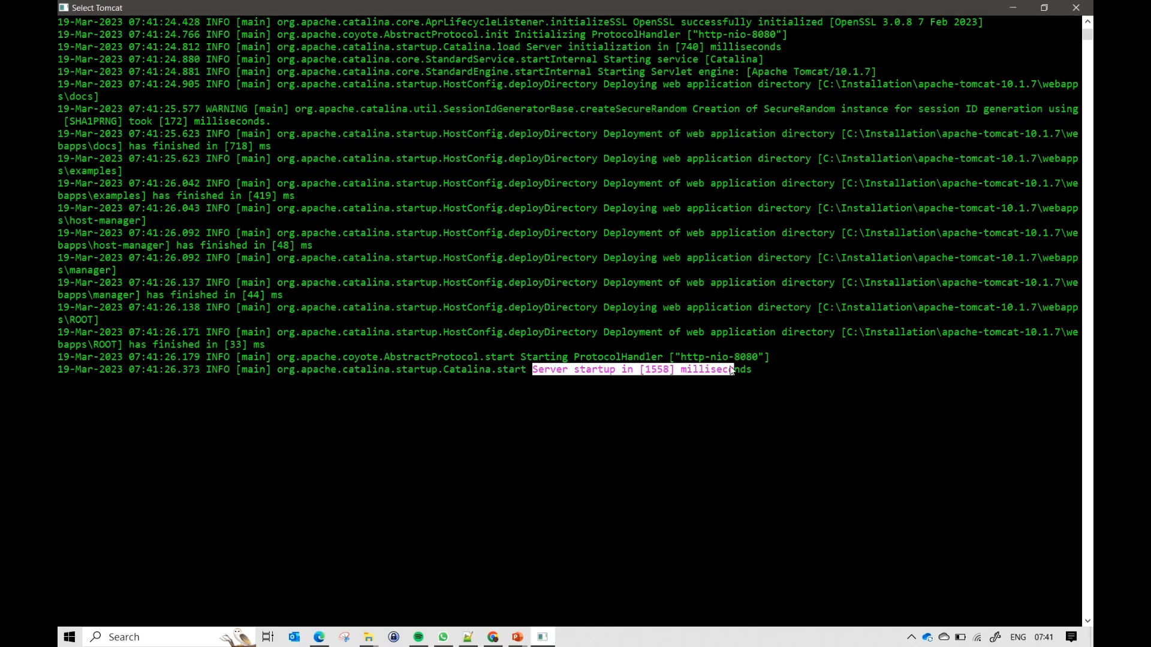
right_click(720, 412)
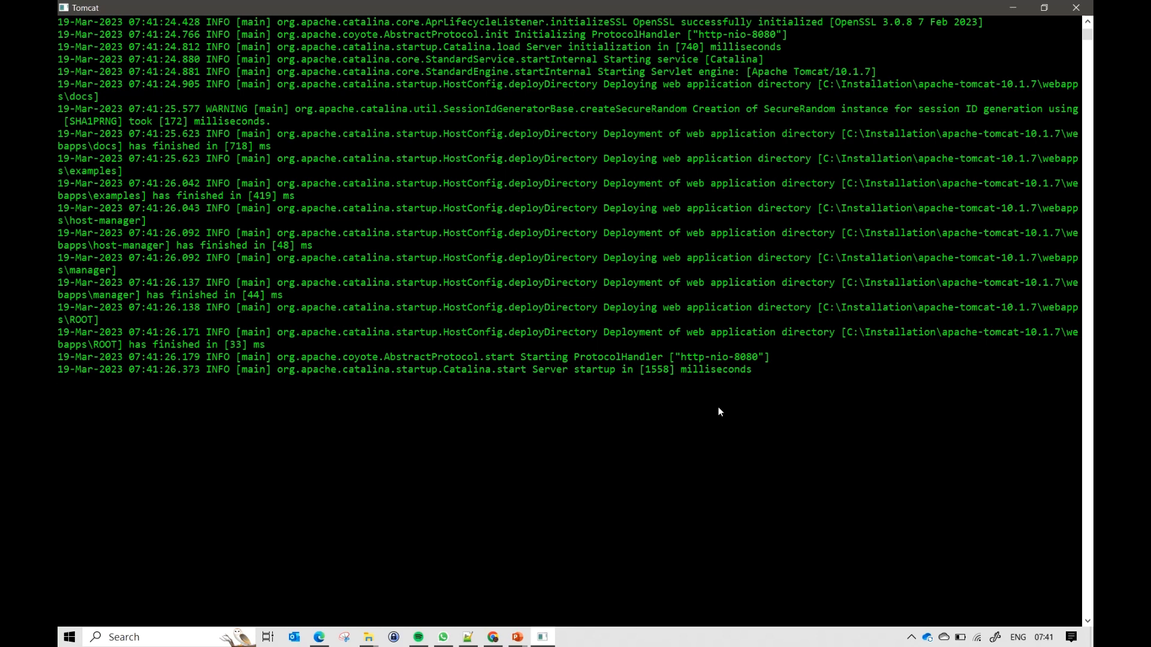
Step: Switch to Microsoft Edge and load localhost:8080 in a new tab to test the Tomcat server
left_click(319, 638)
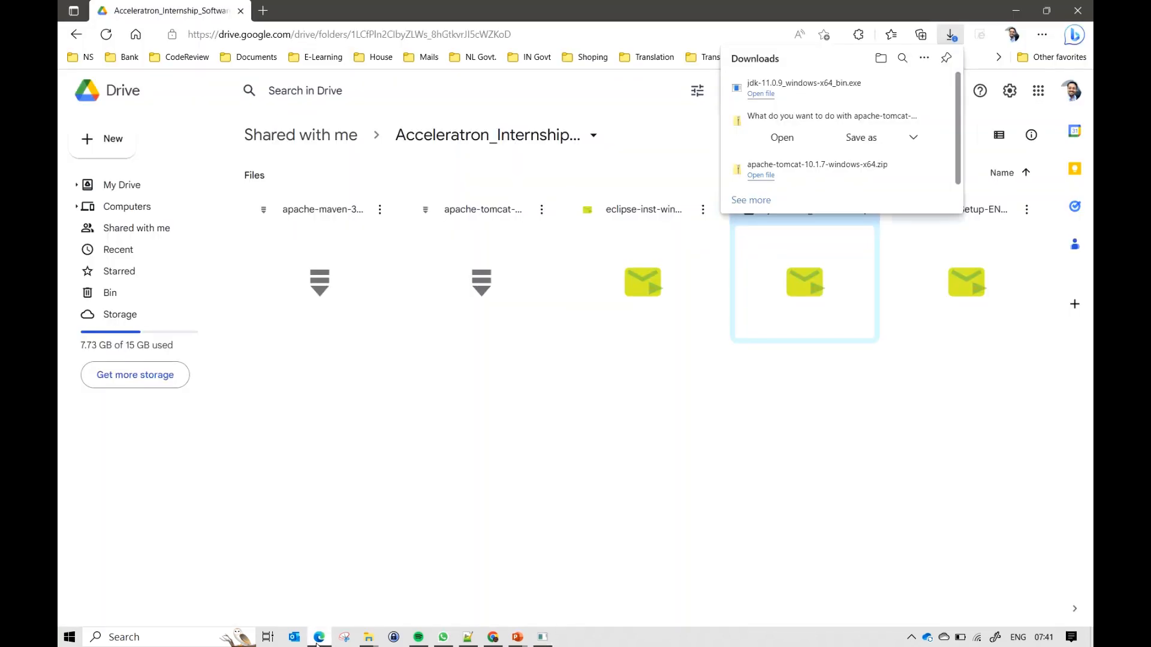
left_click(262, 10)
type("localhost")
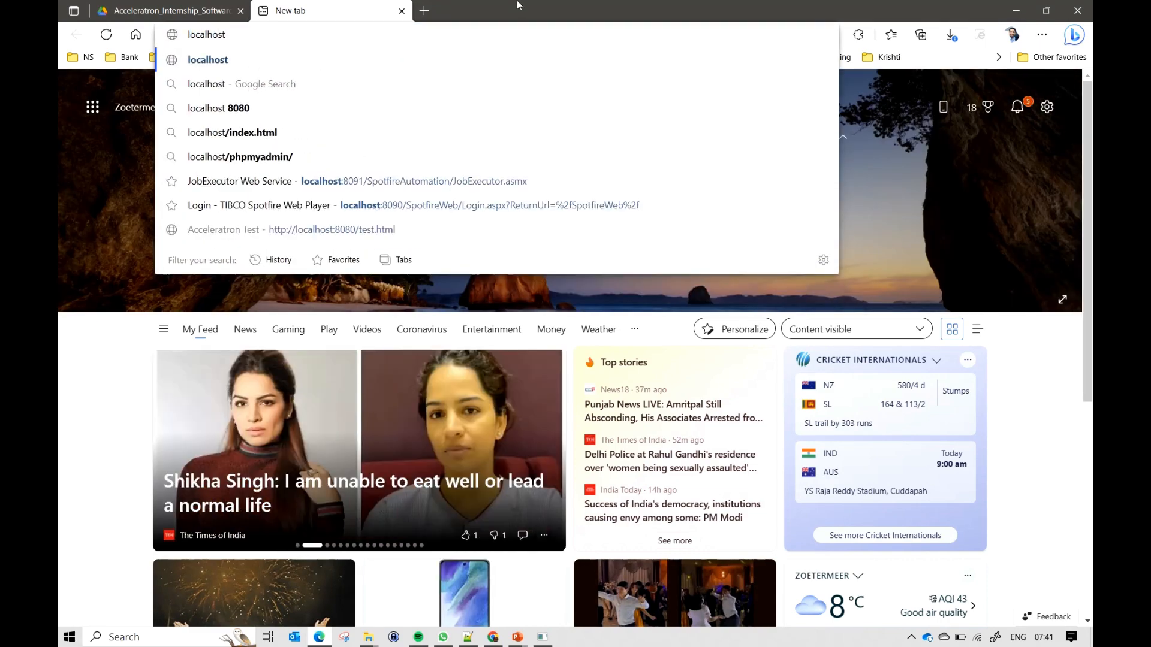
type(":8080")
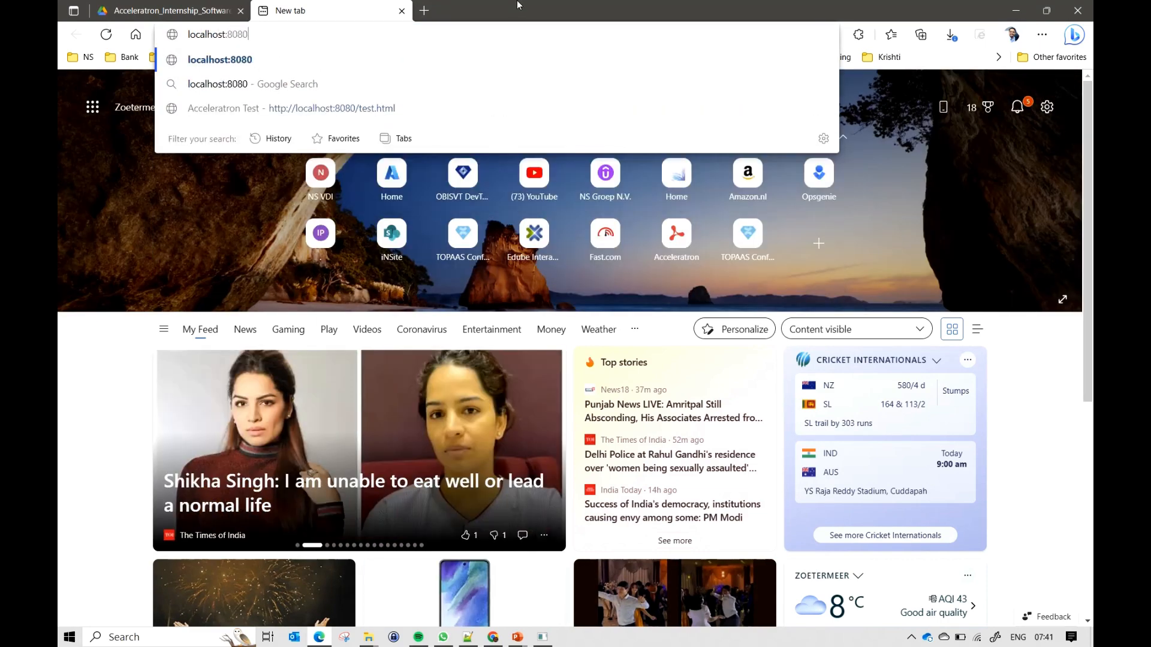
key("Return")
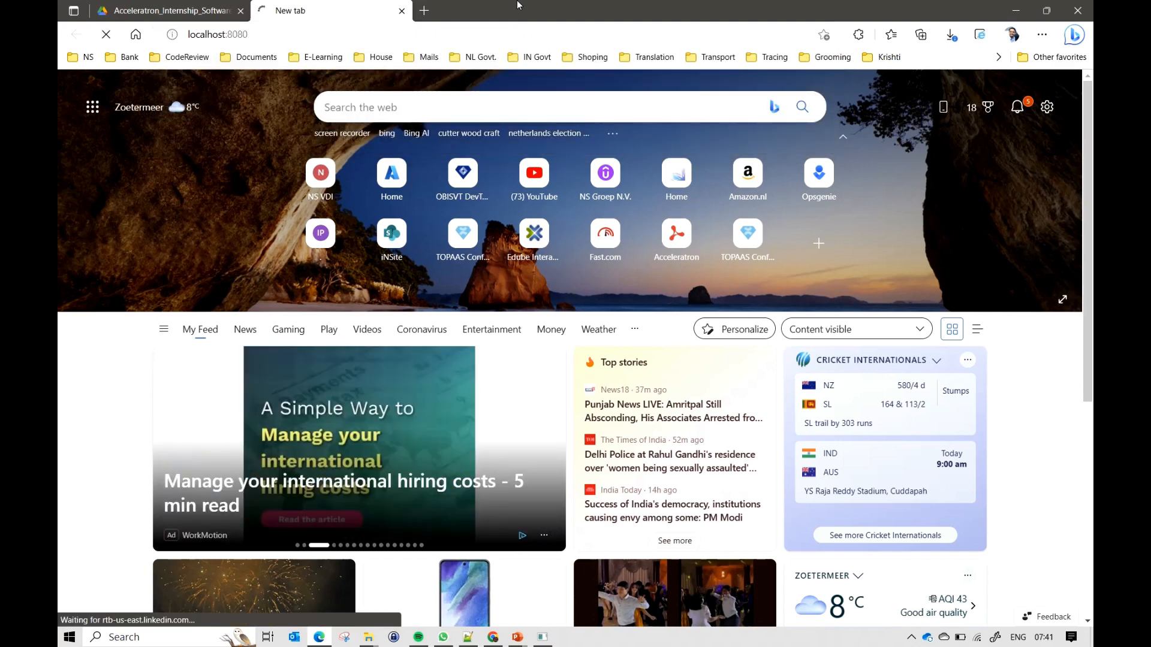